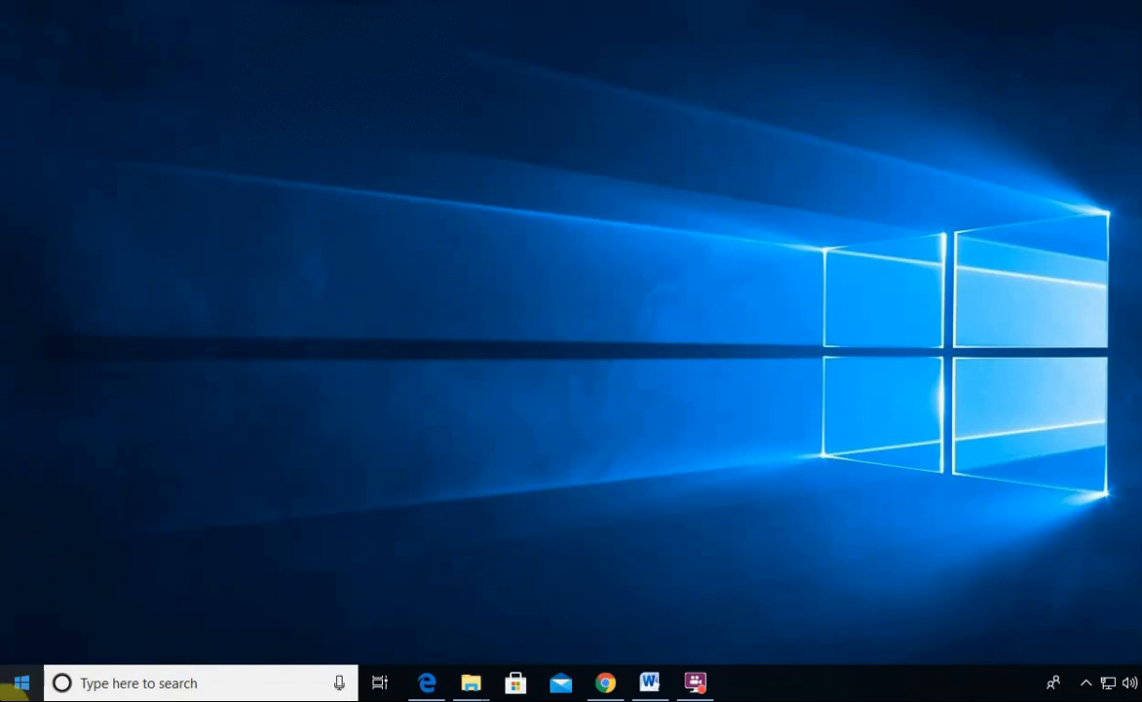
Step: Open Remote Desktop Connection and start a connection to the computer ICT-1
{"action": "left_click", "coordinate": [19, 682]}
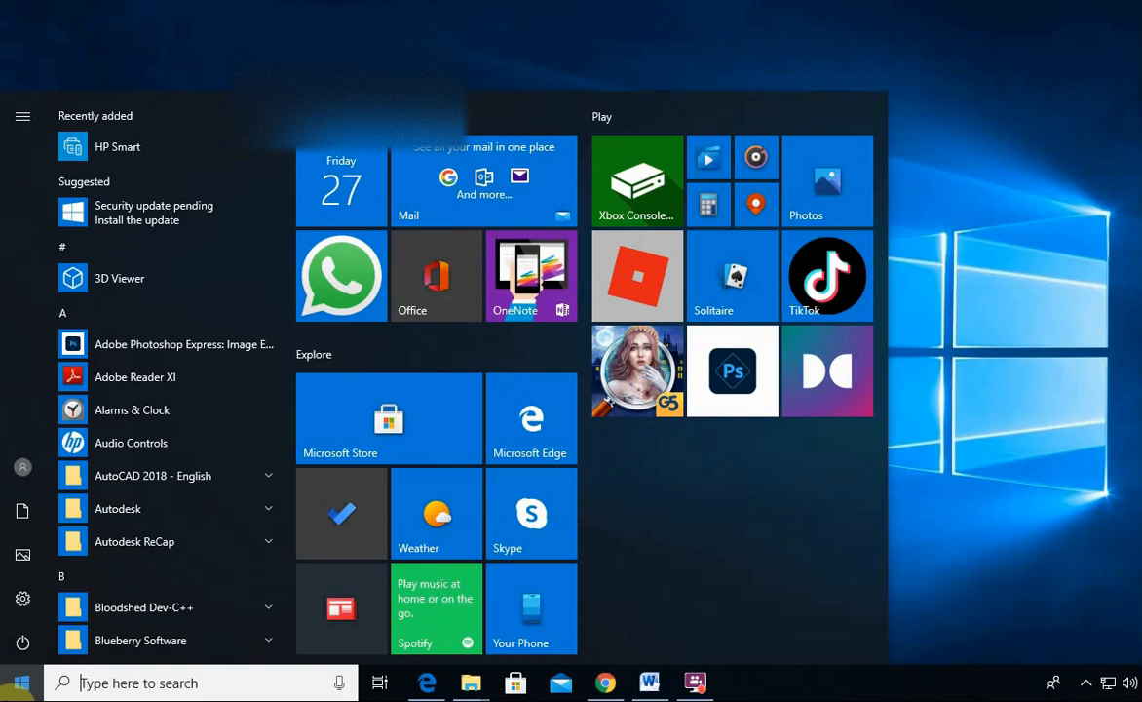
{"action": "type", "text": "r"}
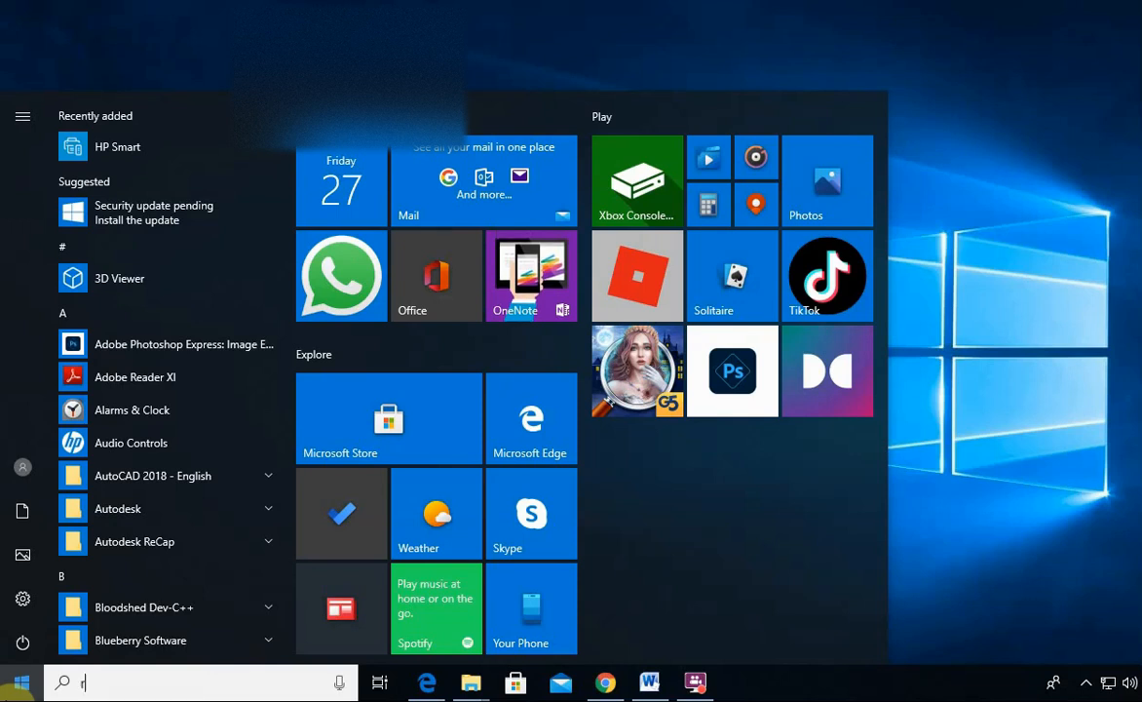
{"action": "type", "text": "emo"}
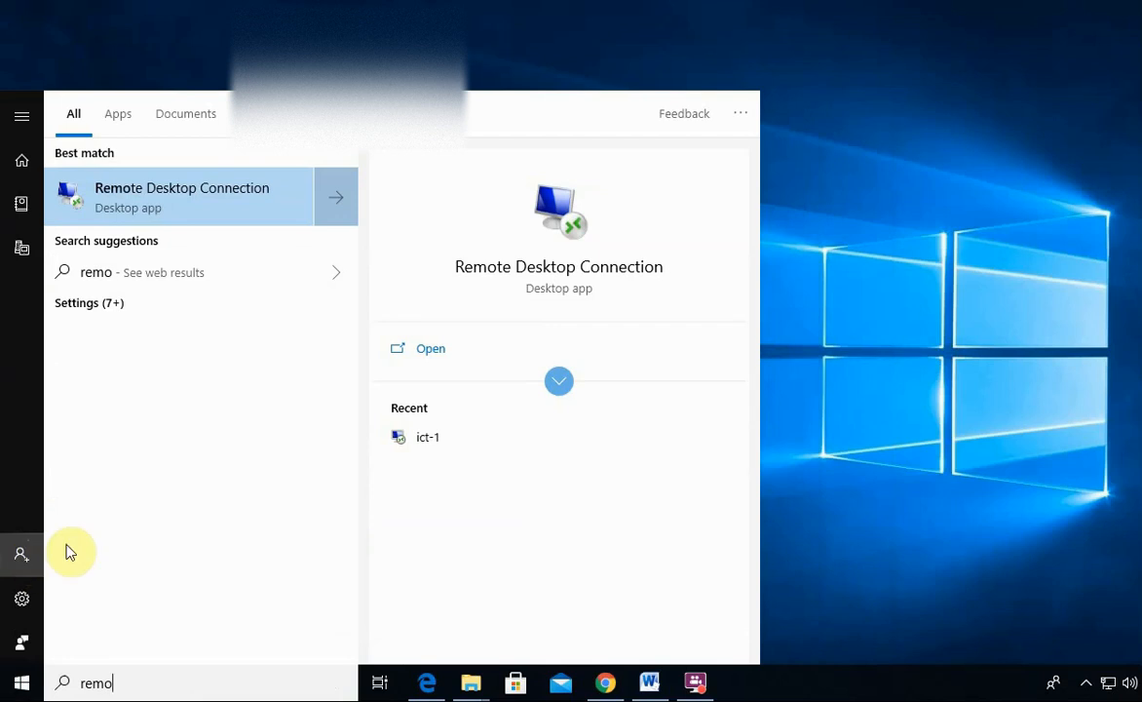
{"action": "left_click", "coordinate": [609, 266]}
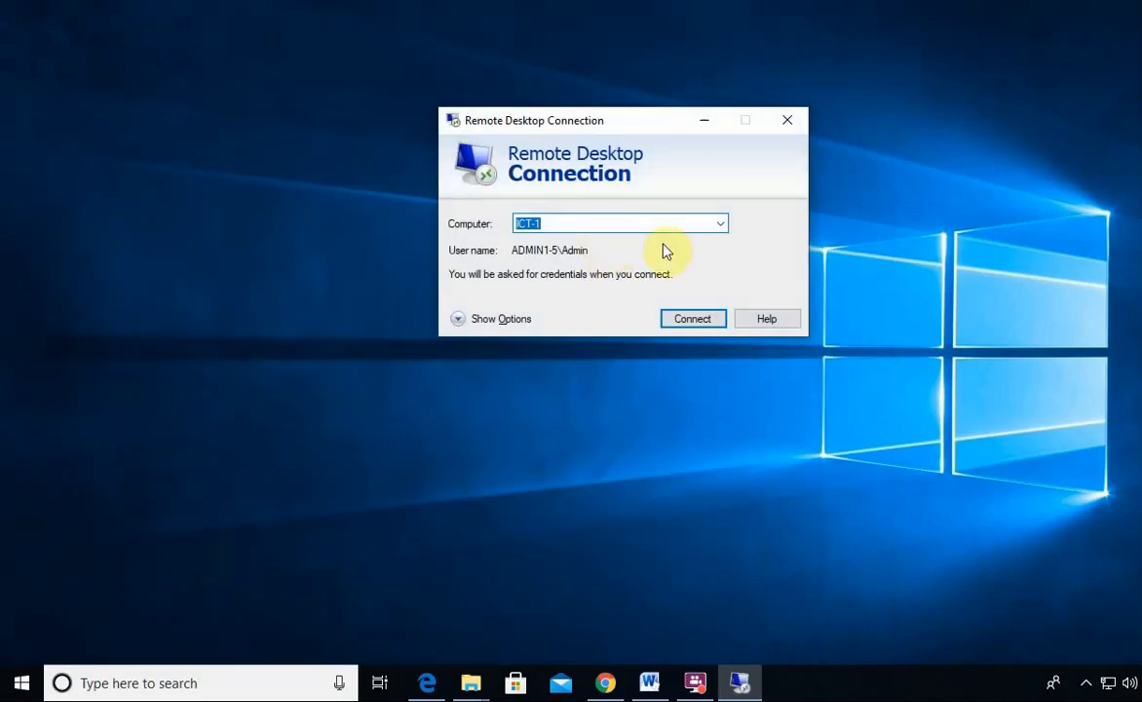
{"action": "left_click", "coordinate": [580, 221]}
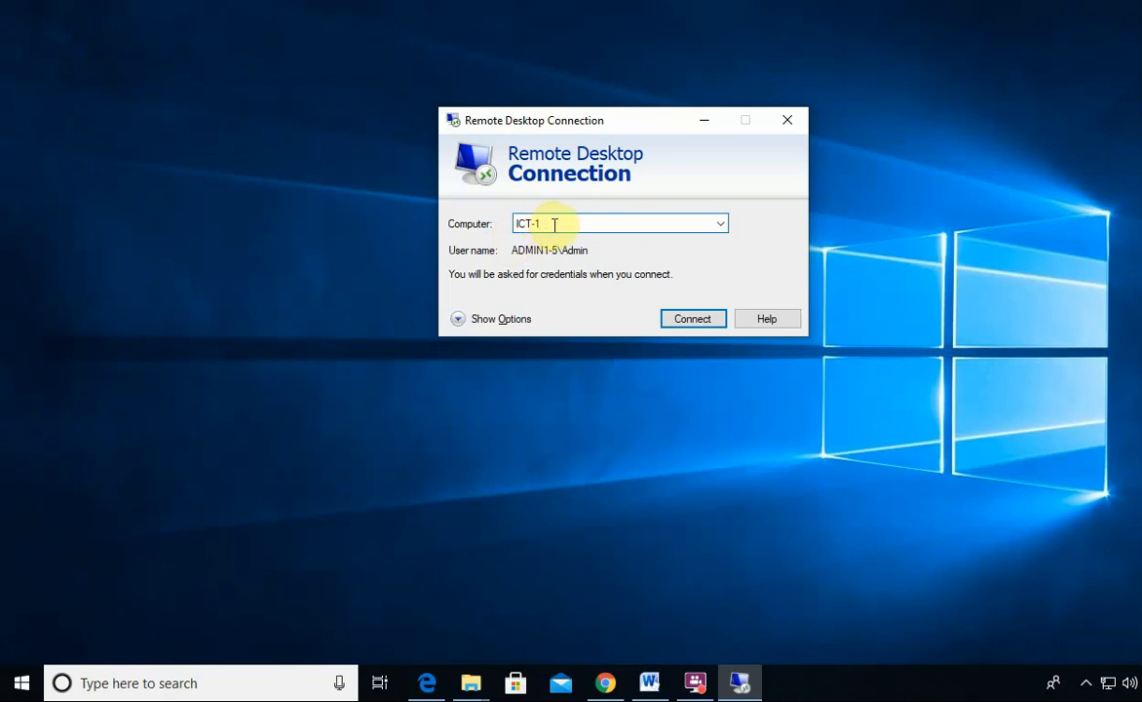
{"action": "left_click", "coordinate": [671, 317]}
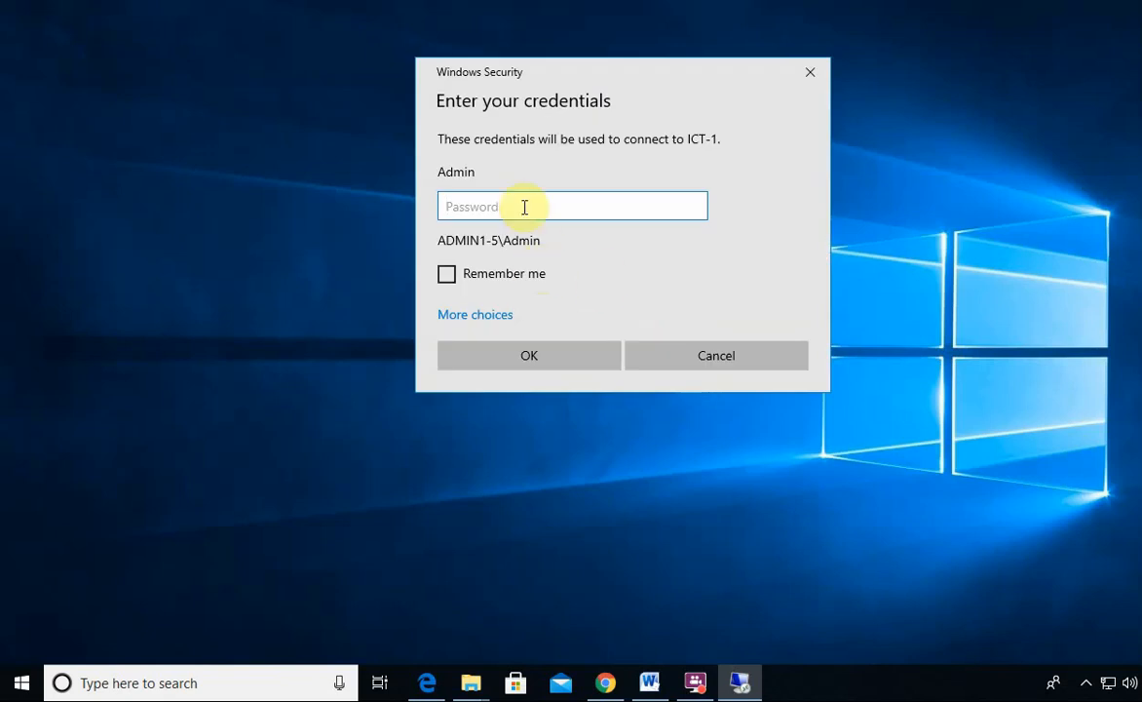
Step: Sign in to ICT-1 with the account password and accept the connection despite the certificate errors
{"action": "type", "text": "••••"}
{"action": "key", "text": "Caps_Lock"}
{"action": "type", "text": "•"}
{"action": "key", "text": "Caps_Lock"}
{"action": "type", "text": "•••••••"}
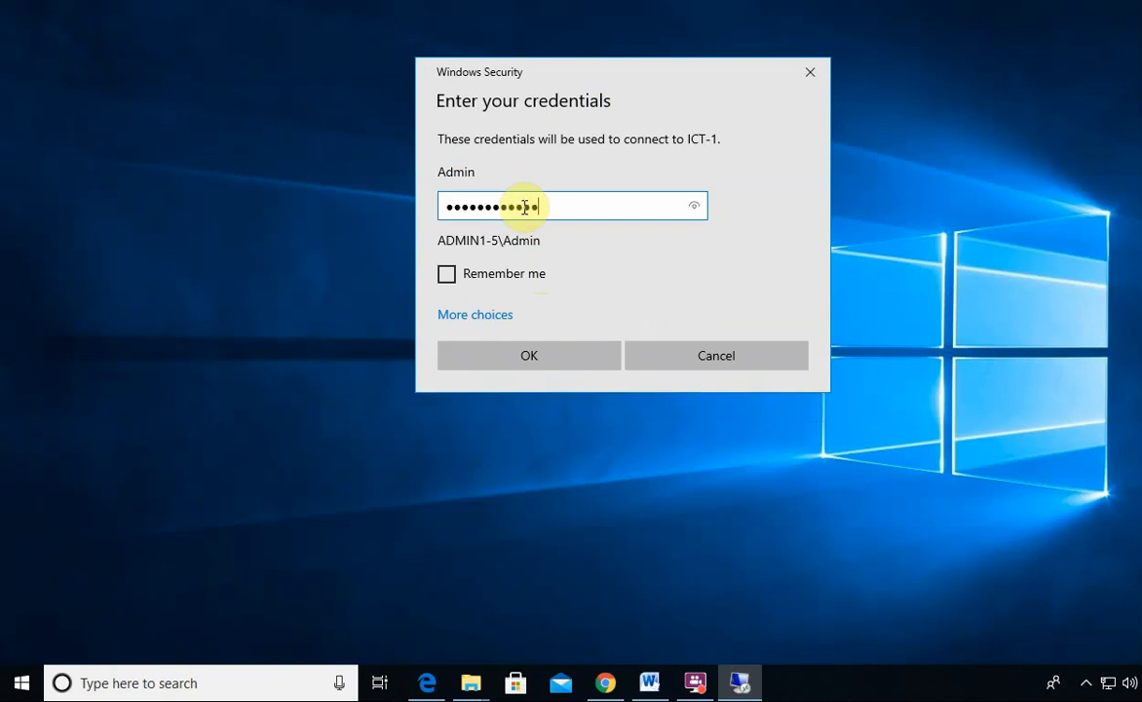
{"action": "left_click", "coordinate": [543, 357]}
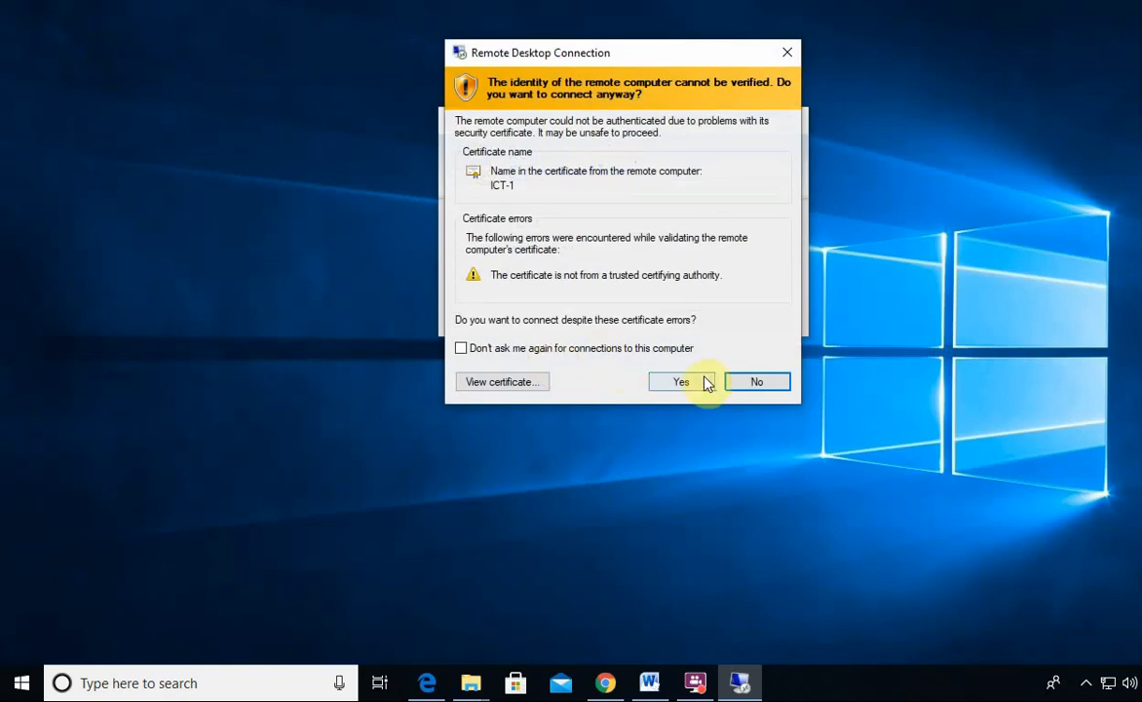
{"action": "left_click", "coordinate": [694, 382]}
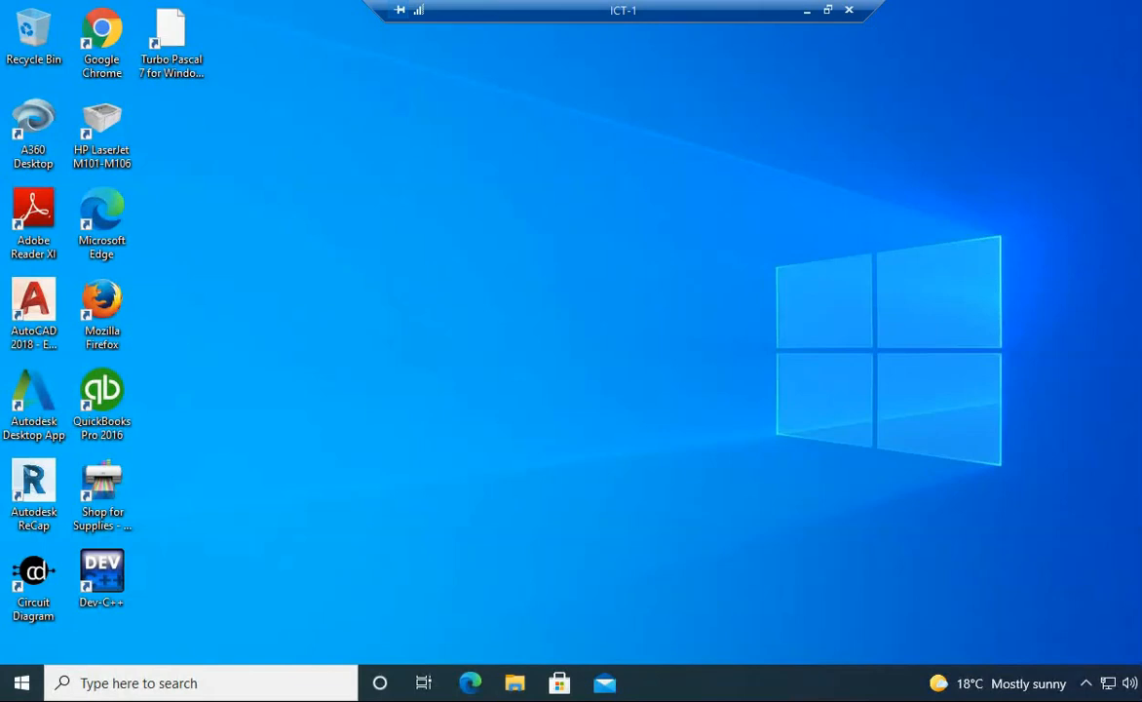
Step: Open the Printers & scanners settings on the remote computer and find the HP LaserJet M101-M106
{"action": "left_click", "coordinate": [19, 682]}
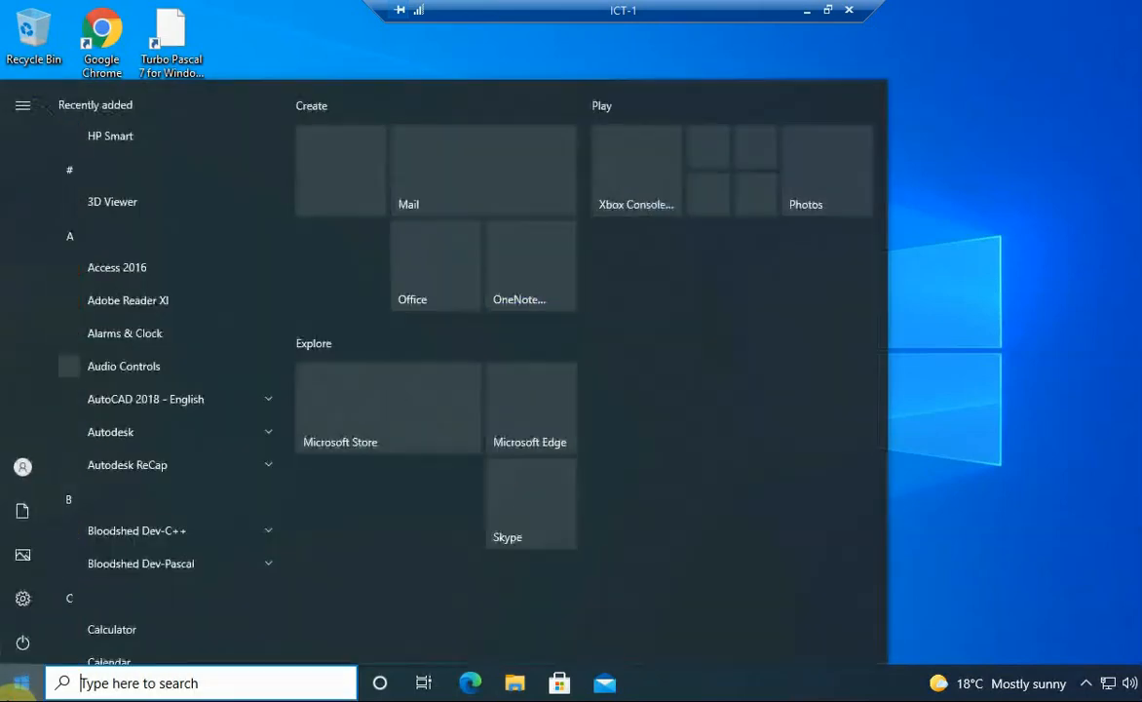
{"action": "type", "text": "prin"}
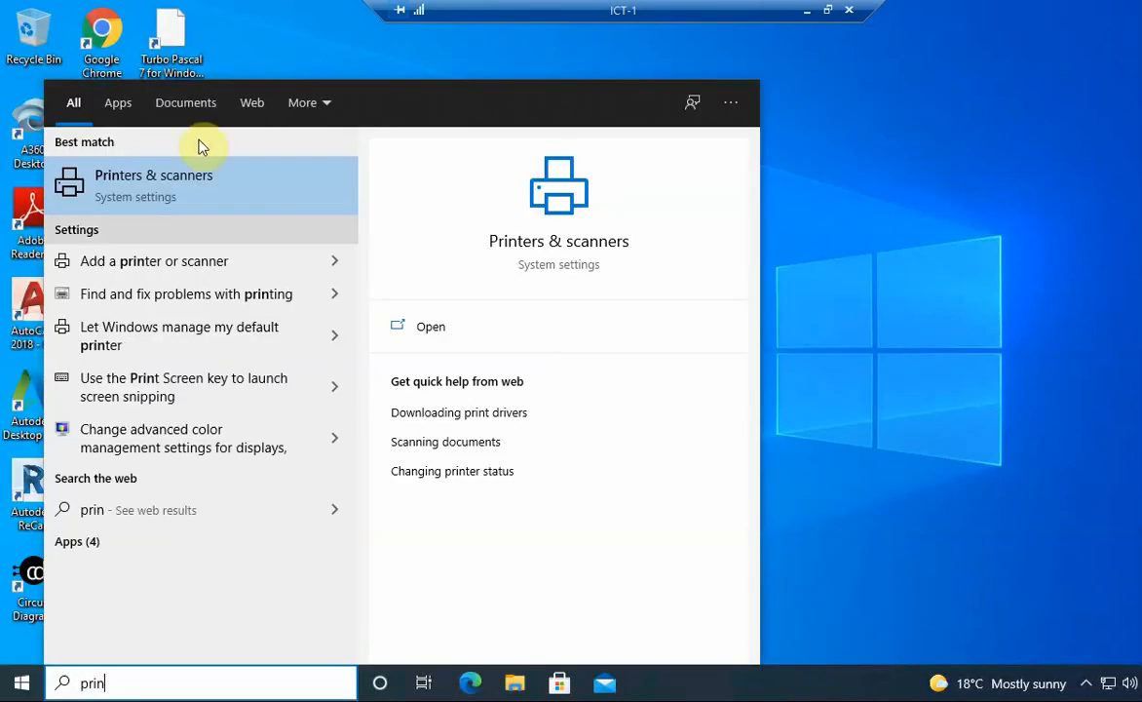
{"action": "left_click", "coordinate": [508, 237]}
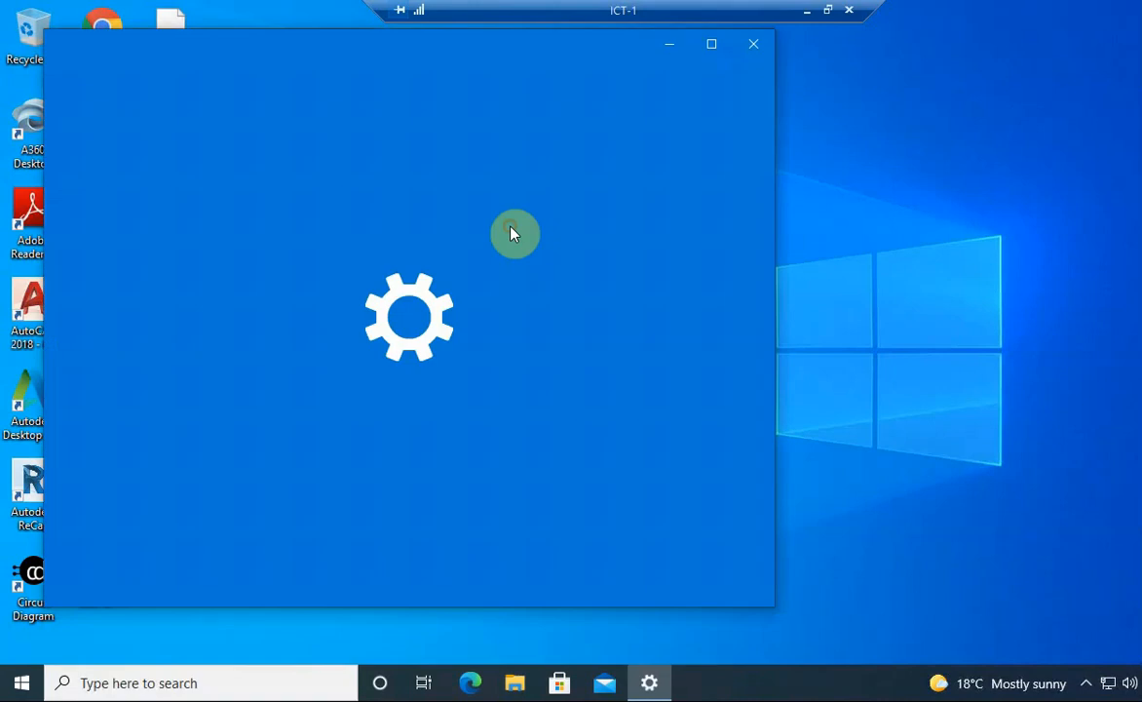
{"action": "scroll", "coordinate": [633, 329], "scroll_direction": "down", "scroll_amount": 1}
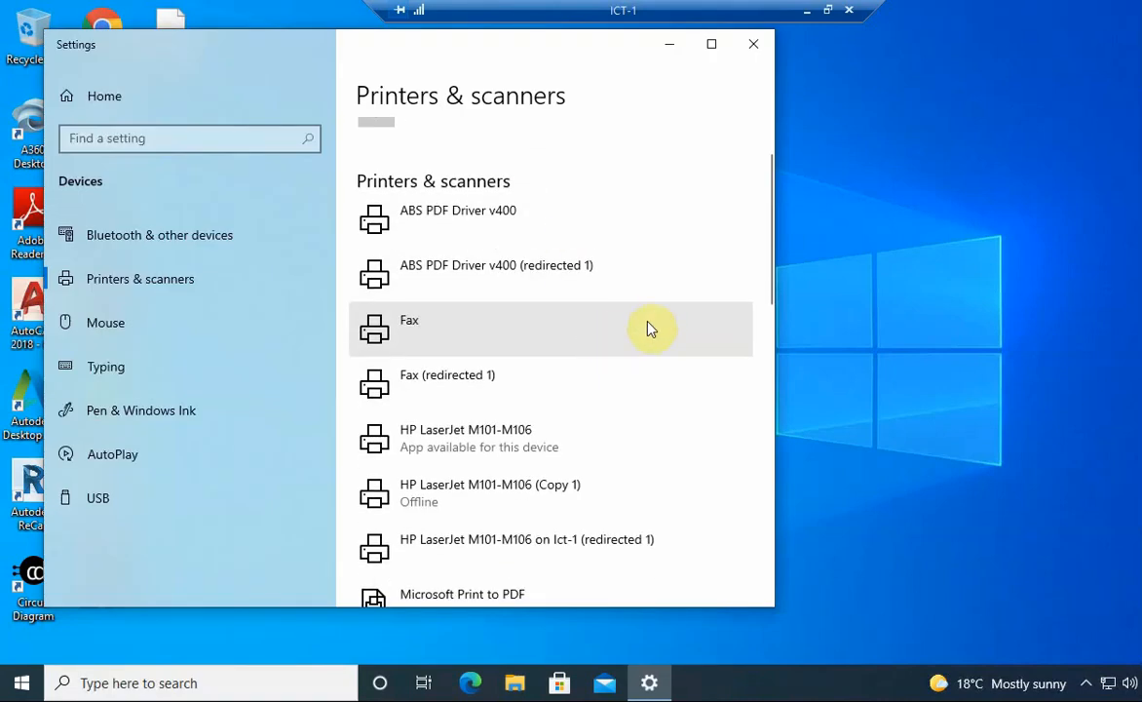
{"action": "scroll", "coordinate": [652, 319], "scroll_direction": "down", "scroll_amount": 1}
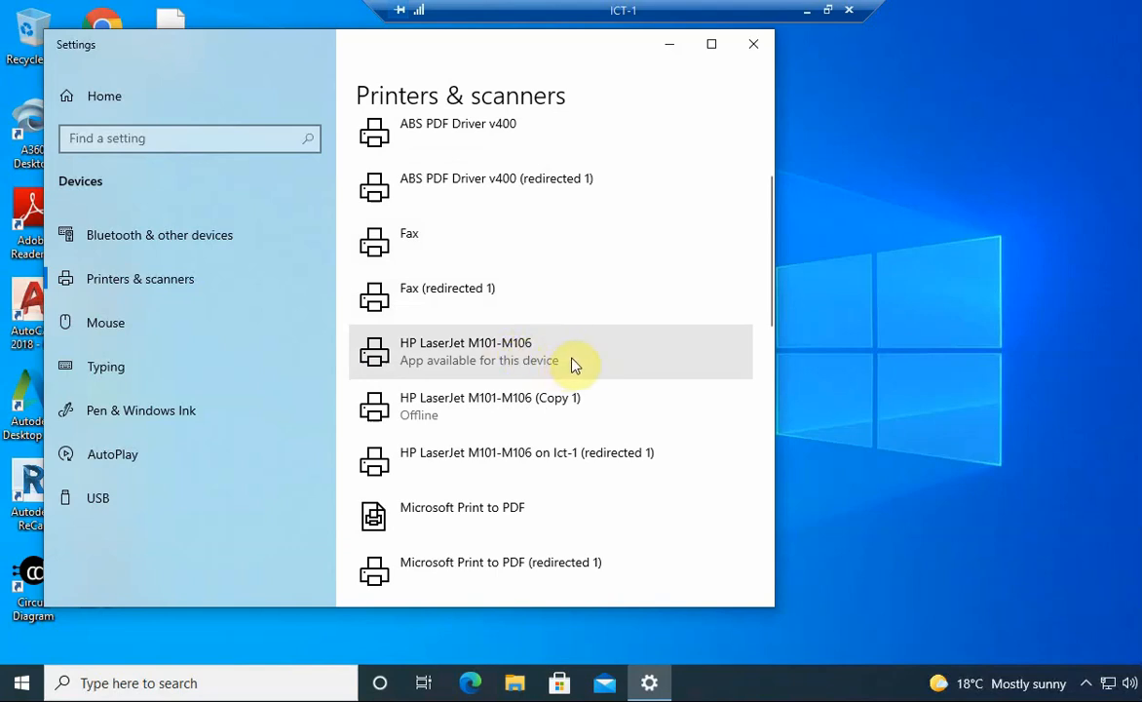
Step: Open the sharing settings in the printer properties of the HP LaserJet M101-M106
{"action": "left_click", "coordinate": [573, 363]}
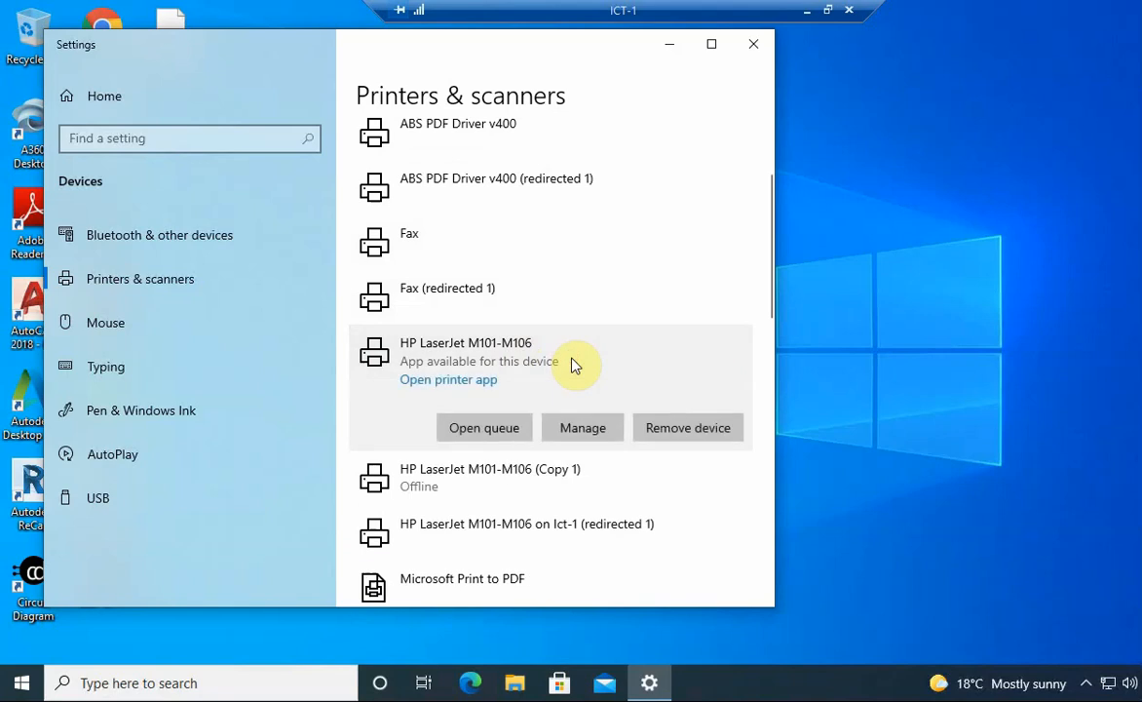
{"action": "left_click", "coordinate": [575, 431]}
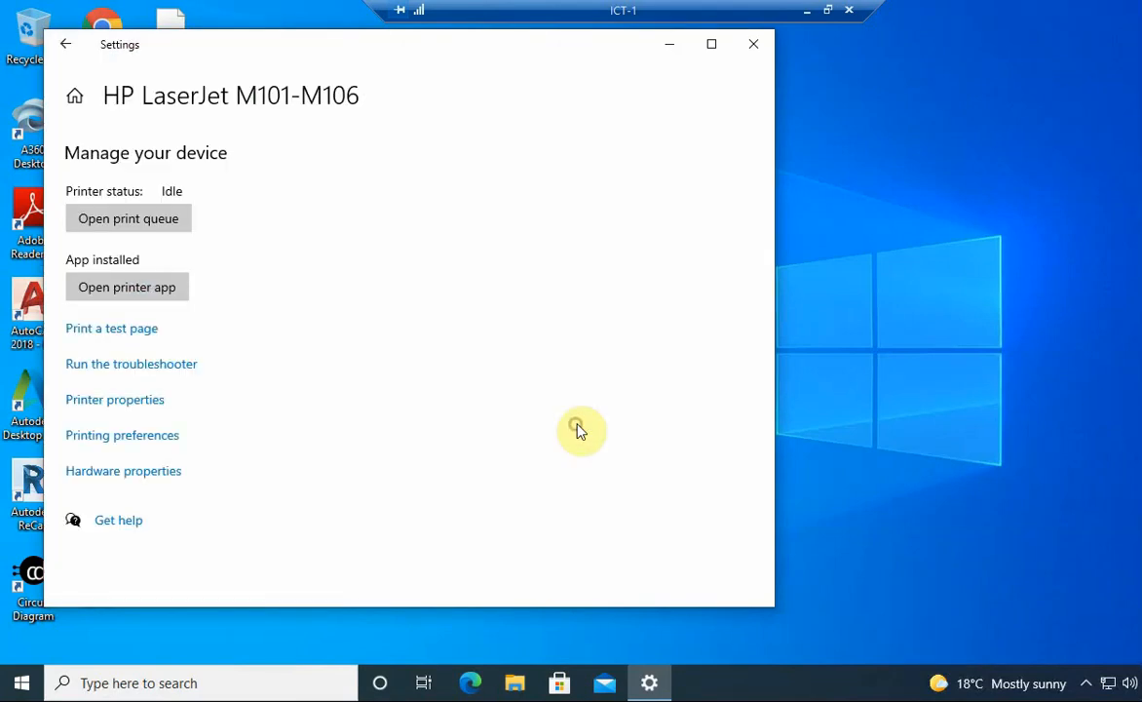
{"action": "left_click", "coordinate": [124, 402]}
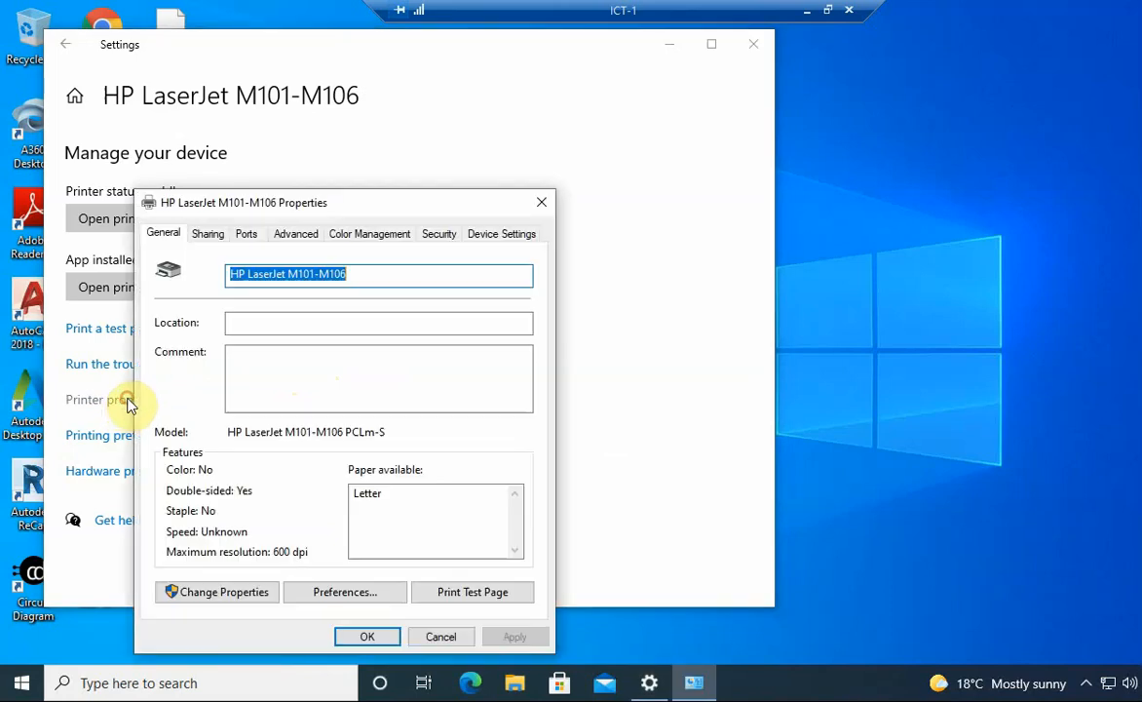
{"action": "left_click", "coordinate": [206, 234]}
{"action": "left_click", "coordinate": [195, 338]}
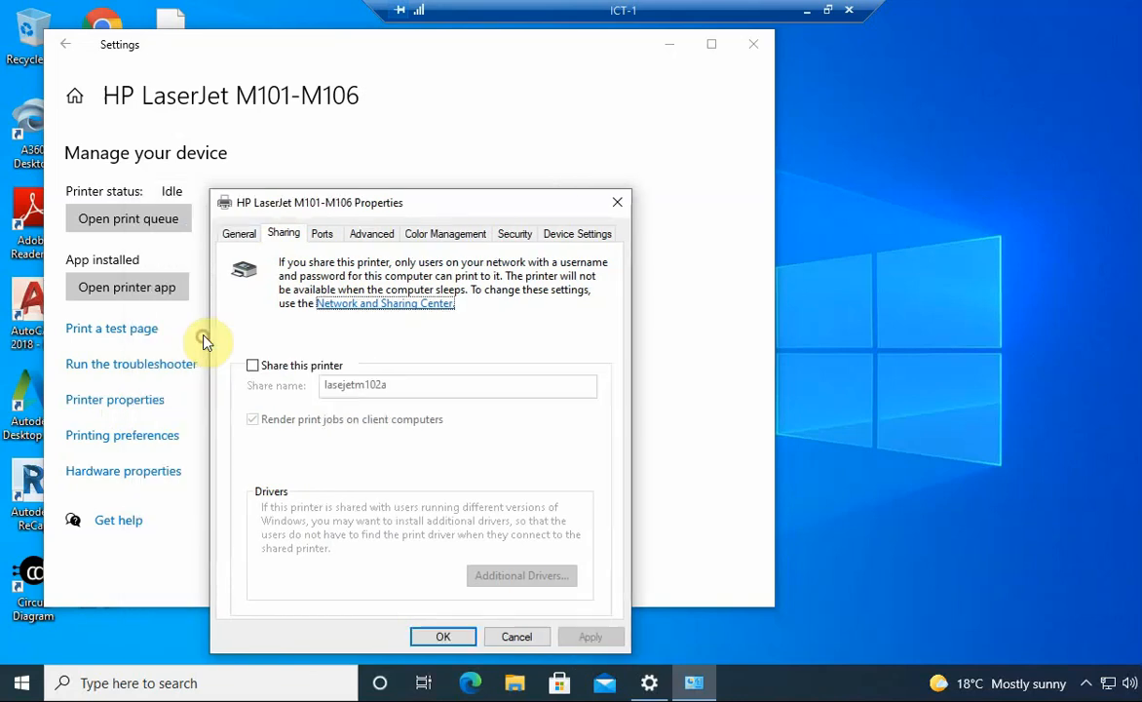
Step: Share the HP LaserJet M101-M106 under the share name ICT PRINTER and apply the change
{"action": "left_click", "coordinate": [253, 365]}
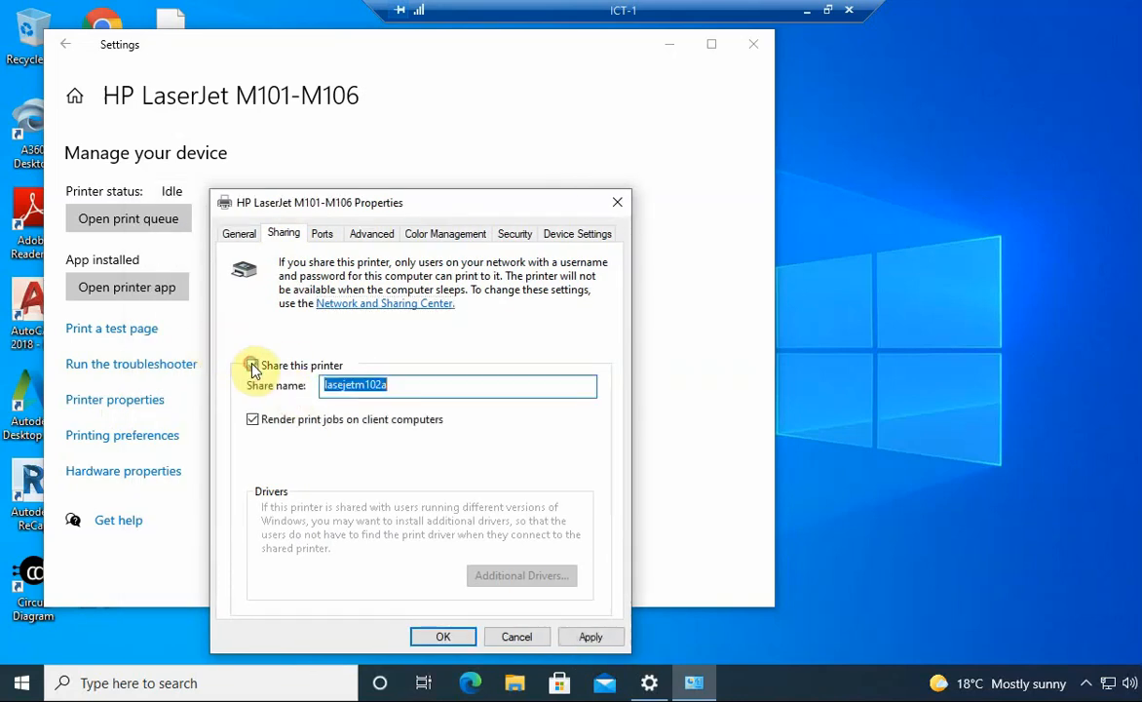
{"action": "left_click", "coordinate": [426, 389]}
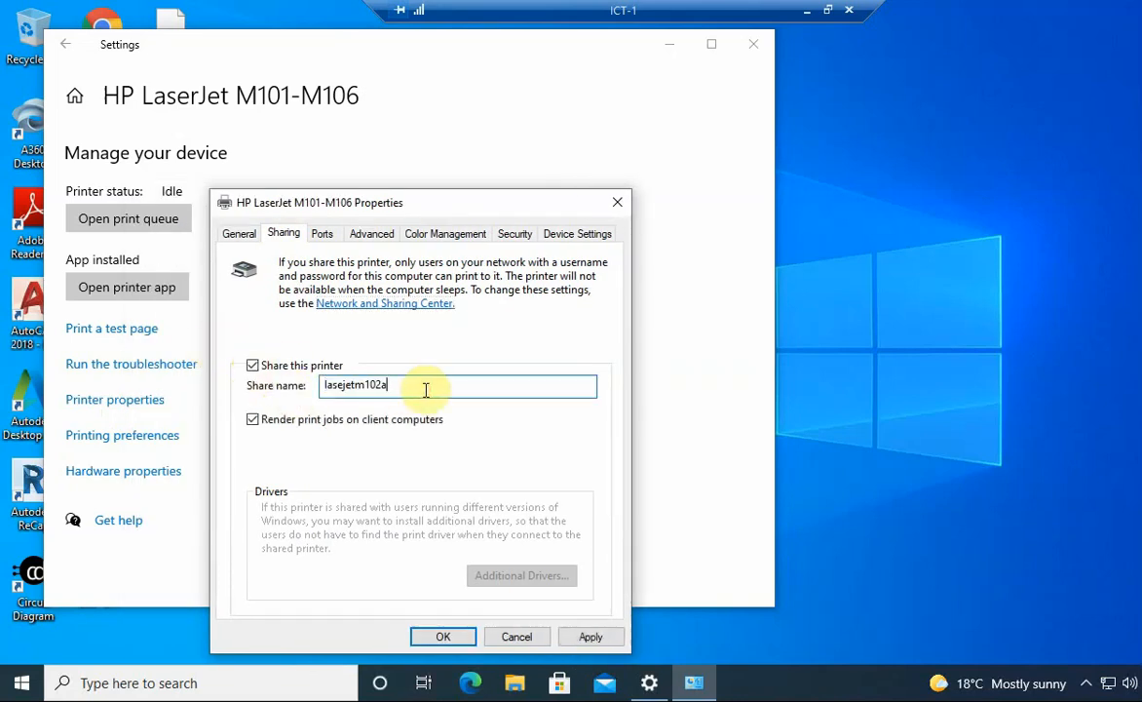
{"action": "key", "text": "BackSpace"}
{"action": "key", "text": "BackSpace"}
{"action": "key", "text": "BackSpace"}
{"action": "key", "text": "BackSpace"}
{"action": "key", "text": "BackSpace"}
{"action": "key", "text": "BackSpace"}
{"action": "key", "text": "BackSpace"}
{"action": "key", "text": "BackSpace"}
{"action": "key", "text": "BackSpace"}
{"action": "key", "text": "BackSpace"}
{"action": "key", "text": "BackSpace"}
{"action": "key", "text": "BackSpace"}
{"action": "type", "text": "ICT"}
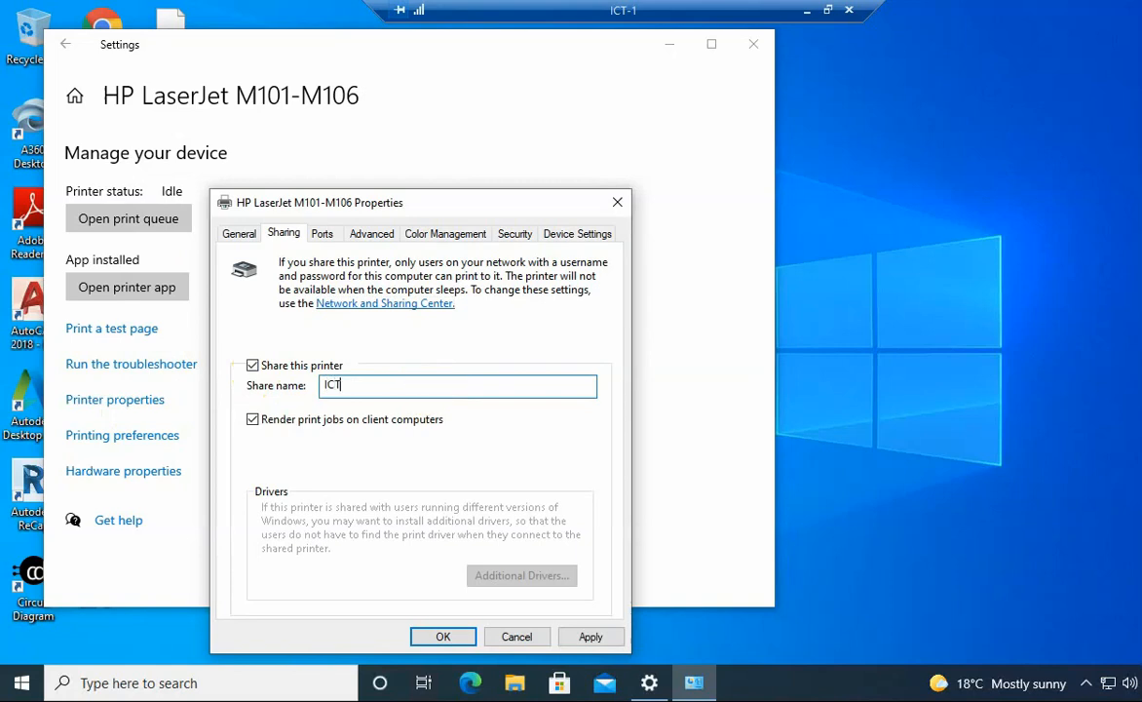
{"action": "type", "text": " PRINTER"}
{"action": "left_click", "coordinate": [444, 636]}
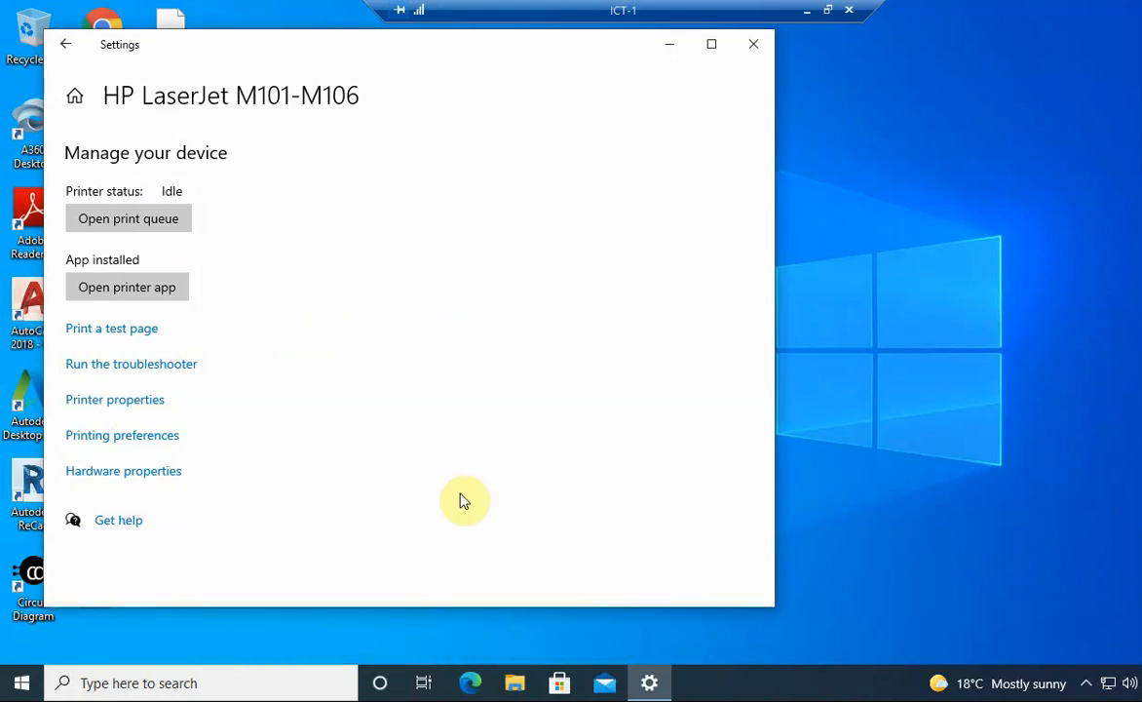
Step: Minimize the printer settings and open the advanced sharing options from the Ethernet network settings
{"action": "left_click", "coordinate": [669, 44]}
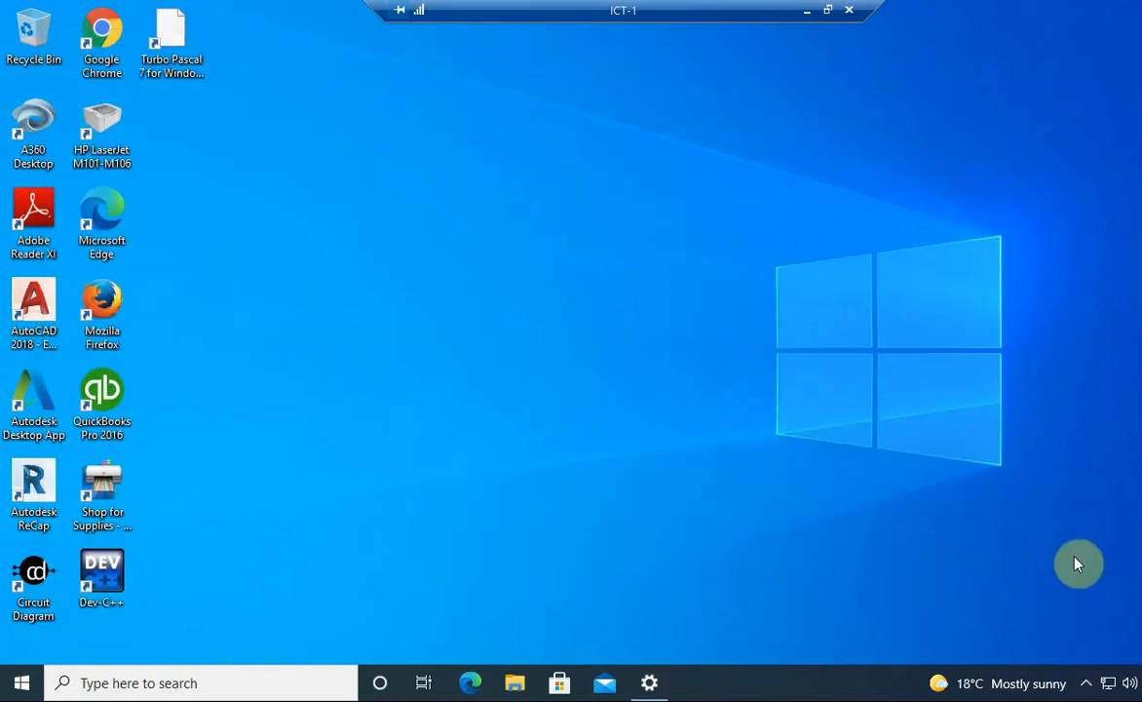
{"action": "left_click", "coordinate": [1107, 684]}
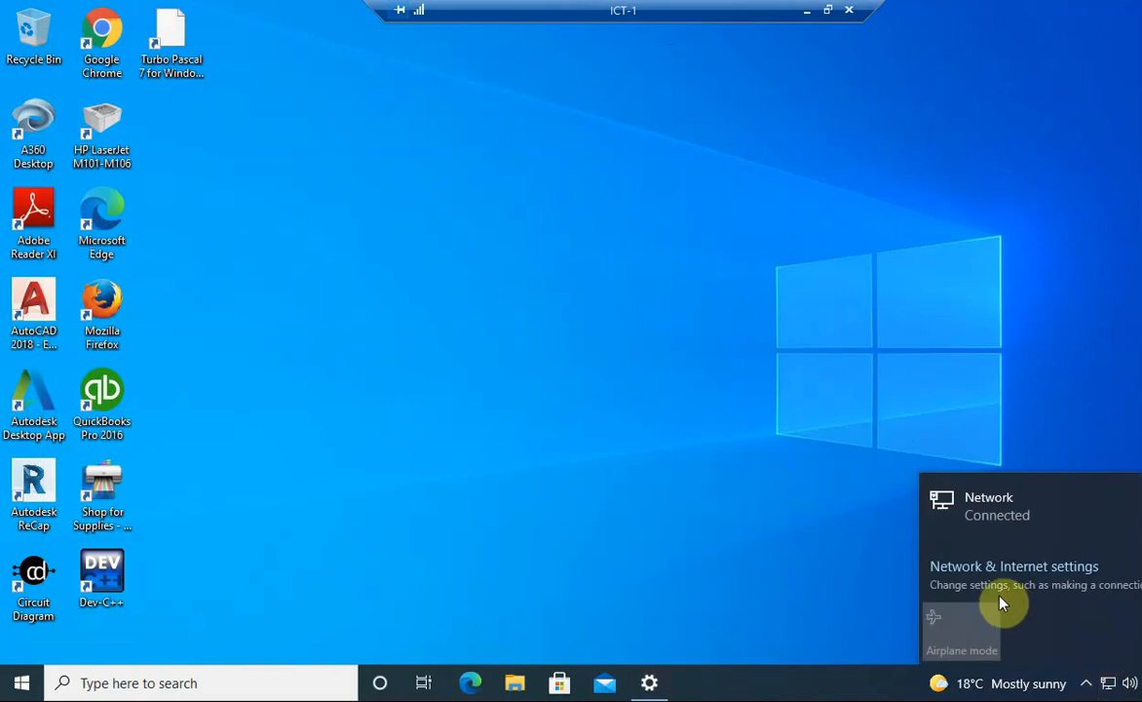
{"action": "left_click", "coordinate": [1044, 568]}
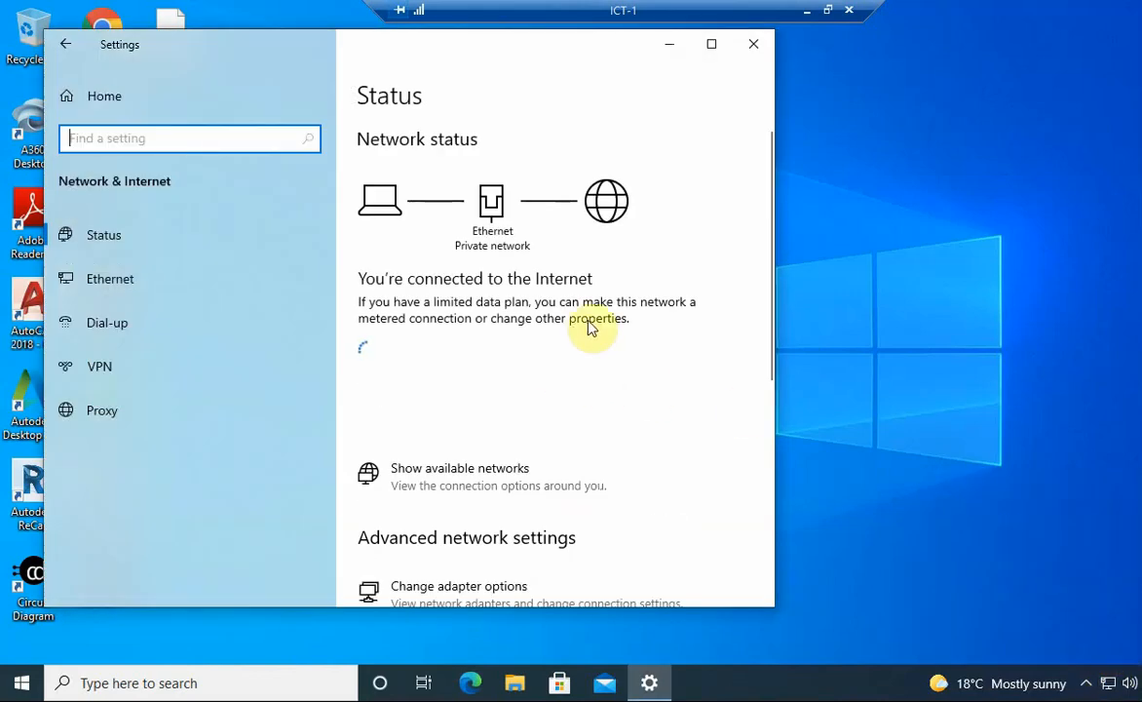
{"action": "scroll", "coordinate": [512, 370], "scroll_direction": "down", "scroll_amount": 5}
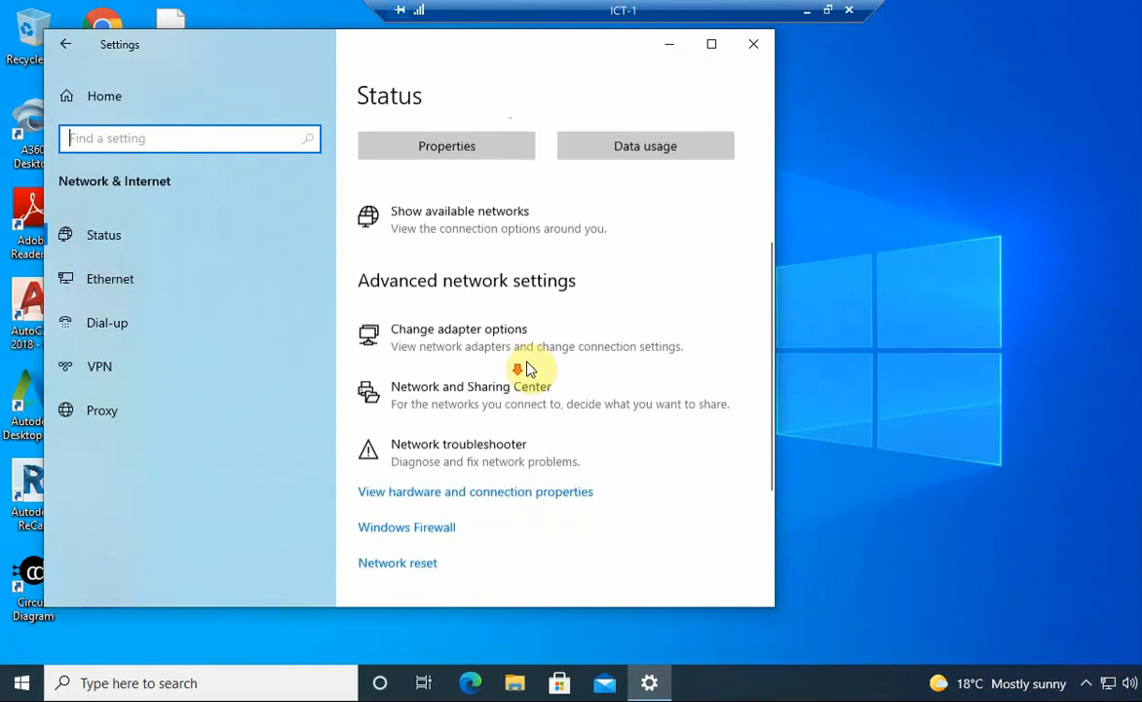
{"action": "left_click", "coordinate": [146, 285]}
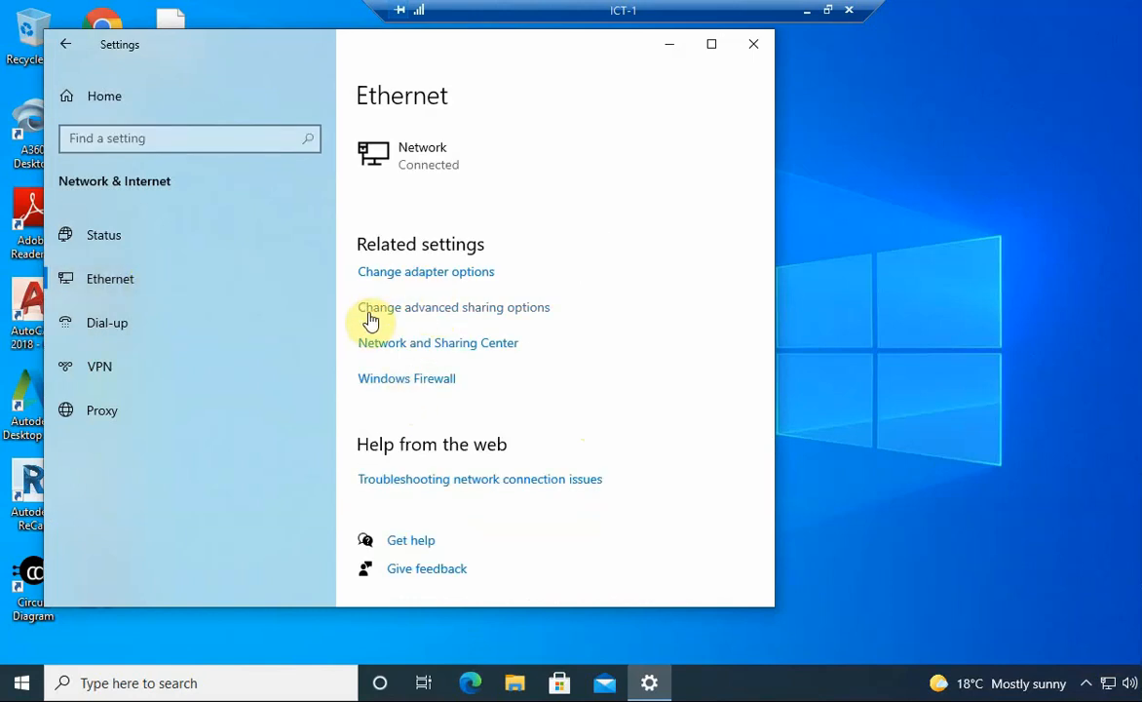
{"action": "left_click", "coordinate": [425, 312]}
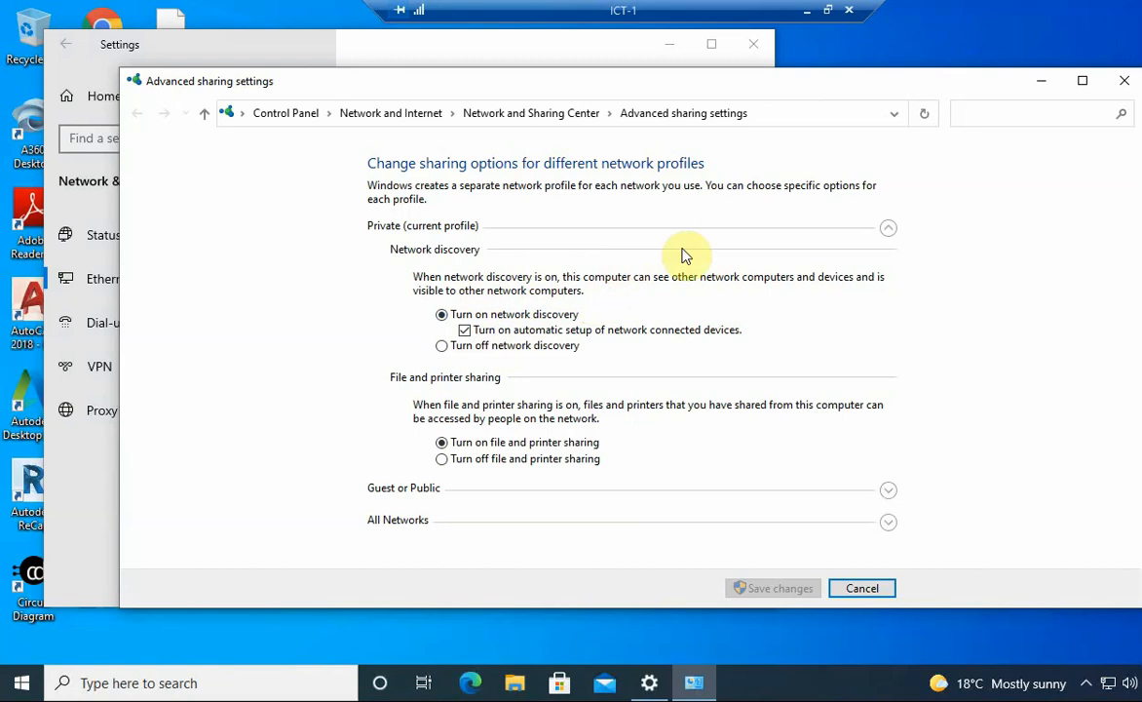
Step: Turn network discovery off and back on for the Private profile
{"action": "left_click", "coordinate": [887, 231]}
{"action": "left_click", "coordinate": [885, 227]}
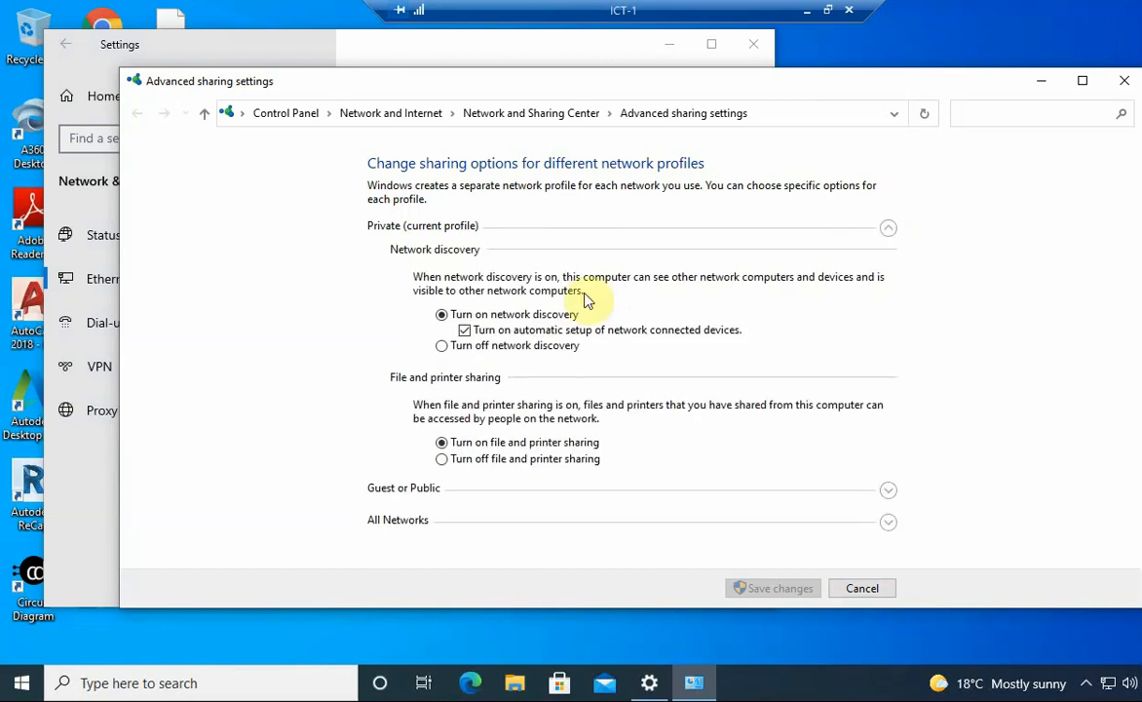
{"action": "left_click", "coordinate": [443, 345]}
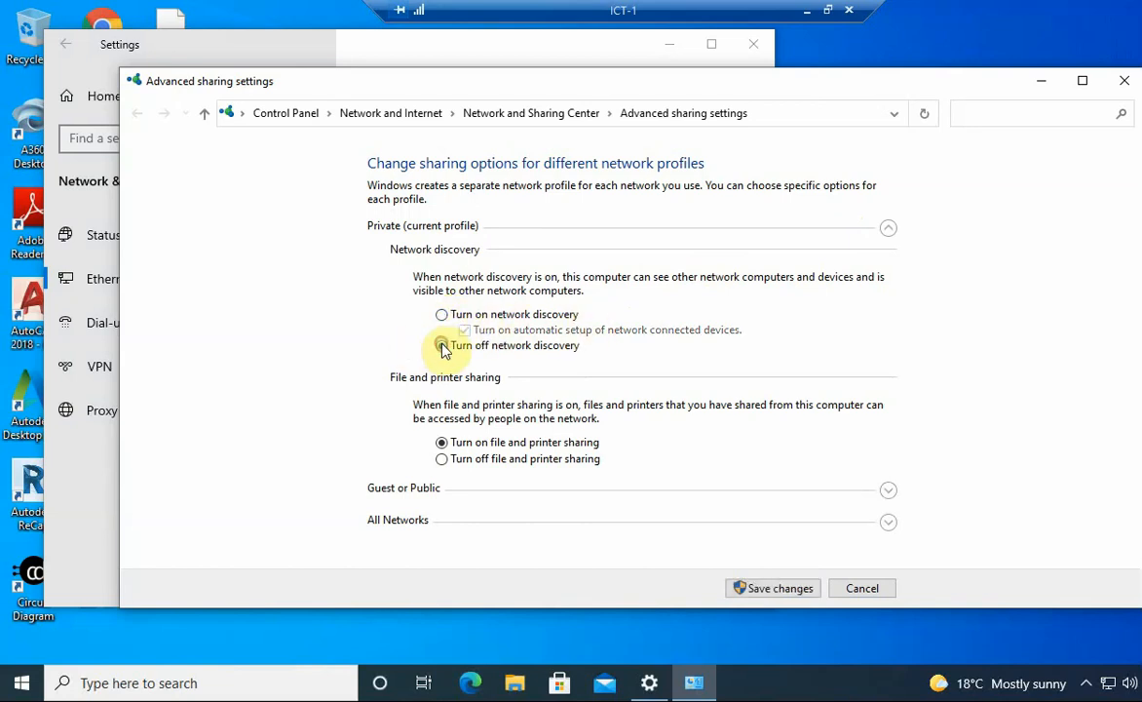
{"action": "left_click", "coordinate": [443, 315]}
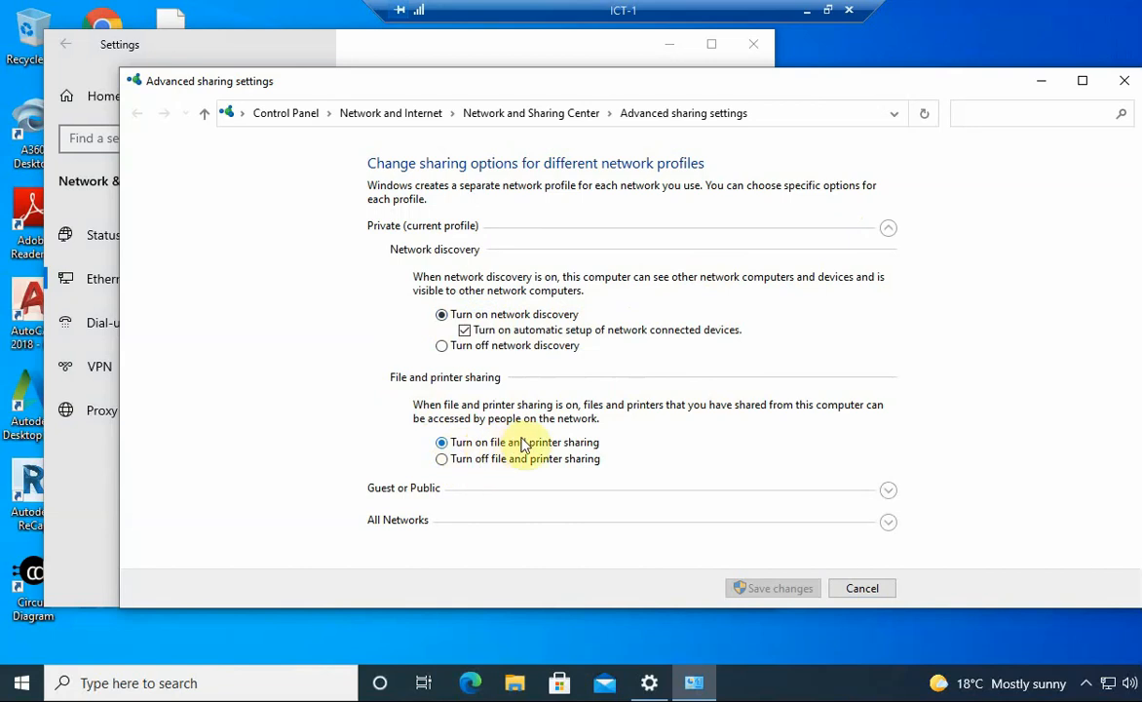
Step: Review the Guest or Public discovery and sharing options, and the All Networks folder sharing, encryption and password protection options
{"action": "left_click", "coordinate": [886, 491]}
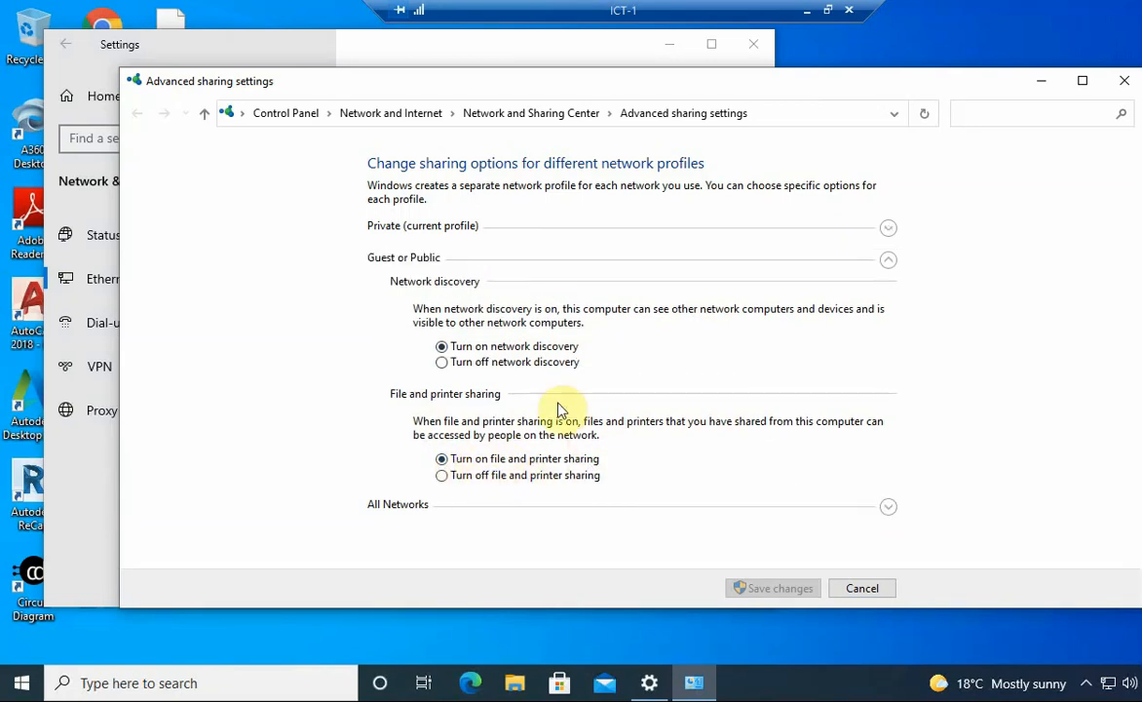
{"action": "left_click", "coordinate": [885, 506]}
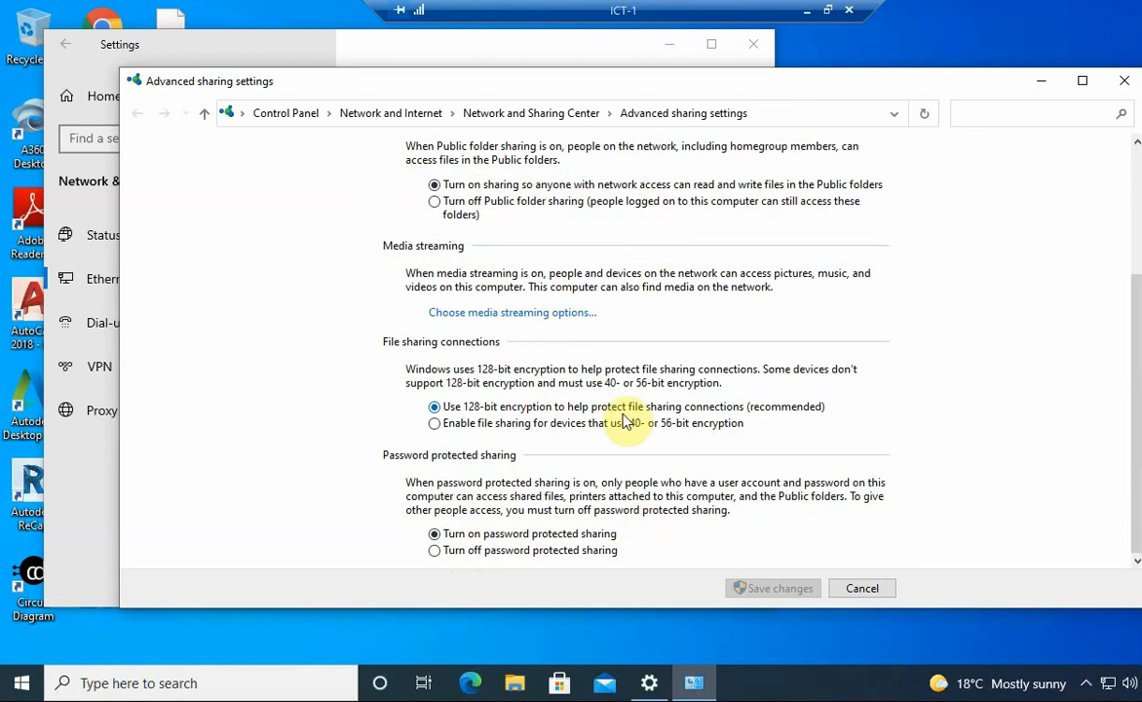
{"action": "scroll", "coordinate": [720, 421], "scroll_direction": "up", "scroll_amount": 2}
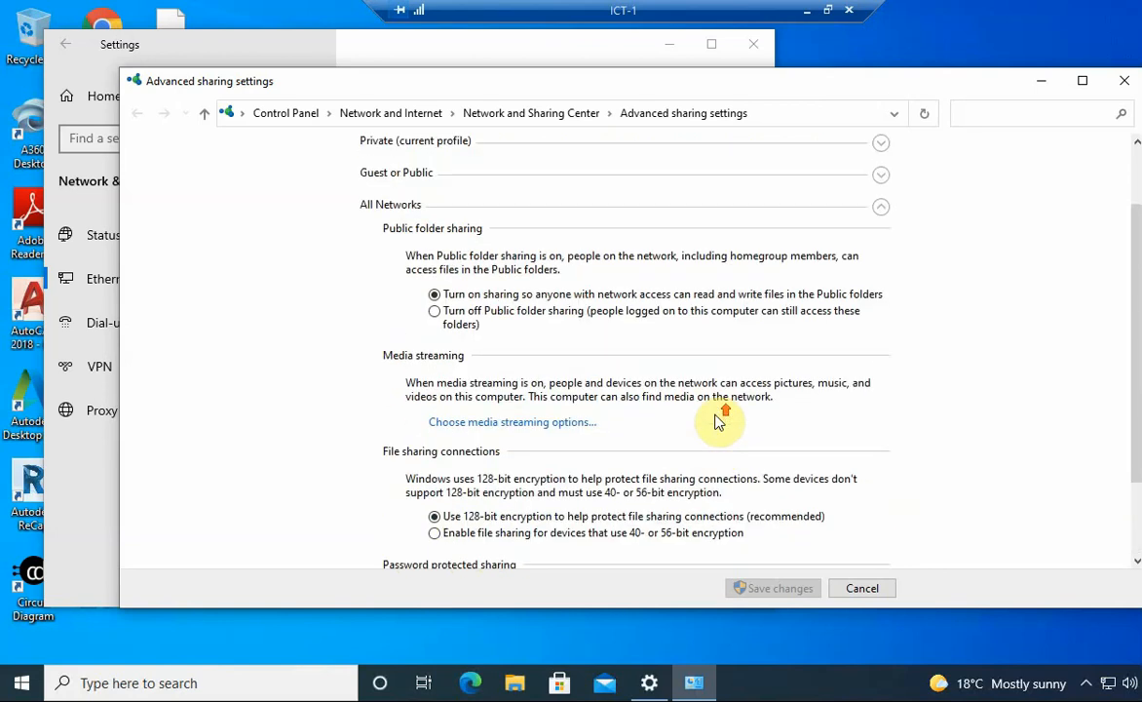
{"action": "scroll", "coordinate": [687, 394], "scroll_direction": "down", "scroll_amount": 2}
{"action": "scroll", "coordinate": [502, 356], "scroll_direction": "up", "scroll_amount": 4}
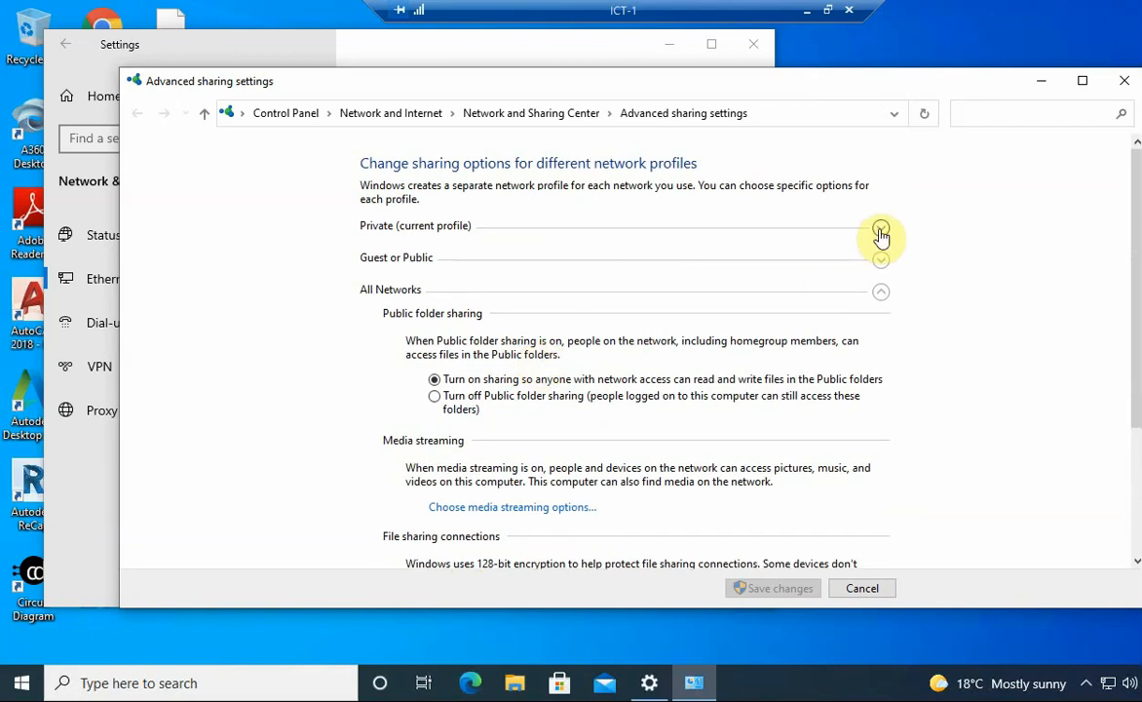
Step: Turn password protected sharing off and back on for All Networks, and review the sharing options once more
{"action": "scroll", "coordinate": [465, 390], "scroll_direction": "down", "scroll_amount": 4}
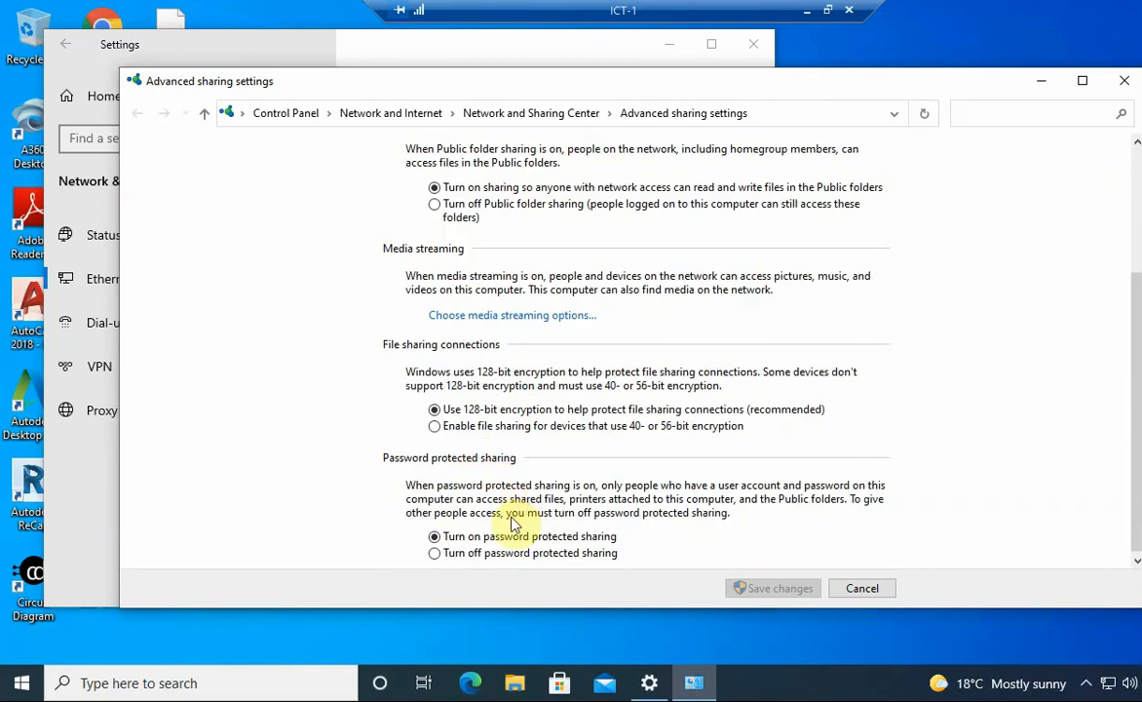
{"action": "left_click", "coordinate": [435, 552]}
{"action": "left_click", "coordinate": [435, 537]}
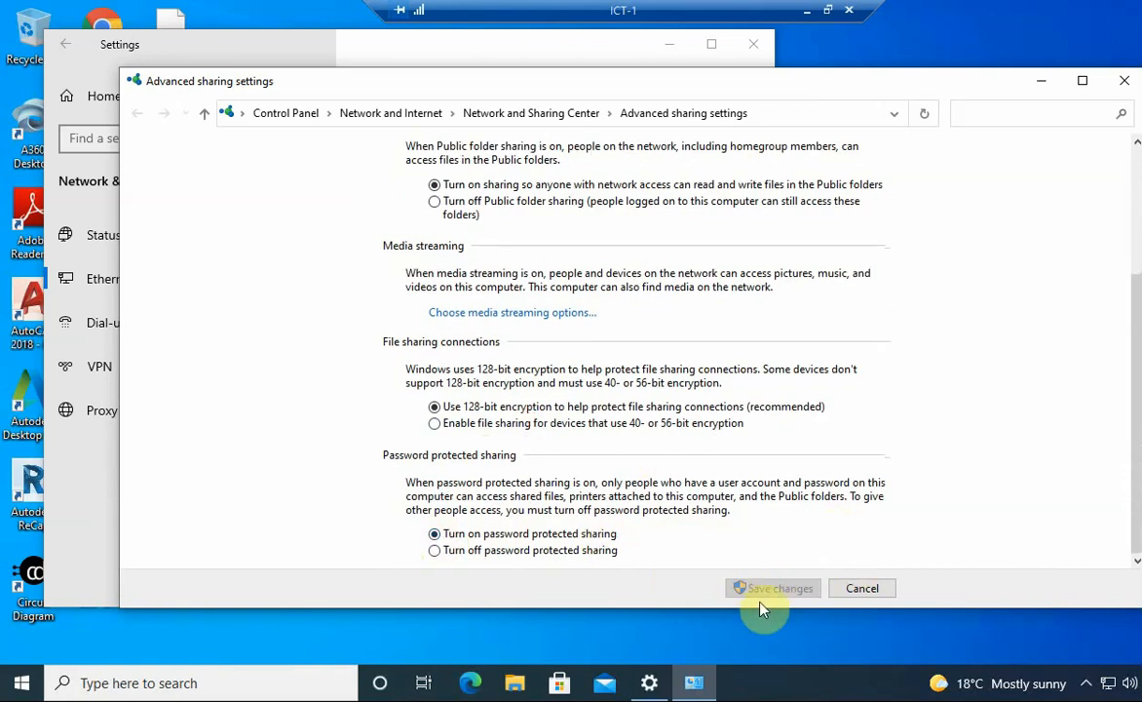
{"action": "scroll", "coordinate": [624, 439], "scroll_direction": "up", "scroll_amount": 5}
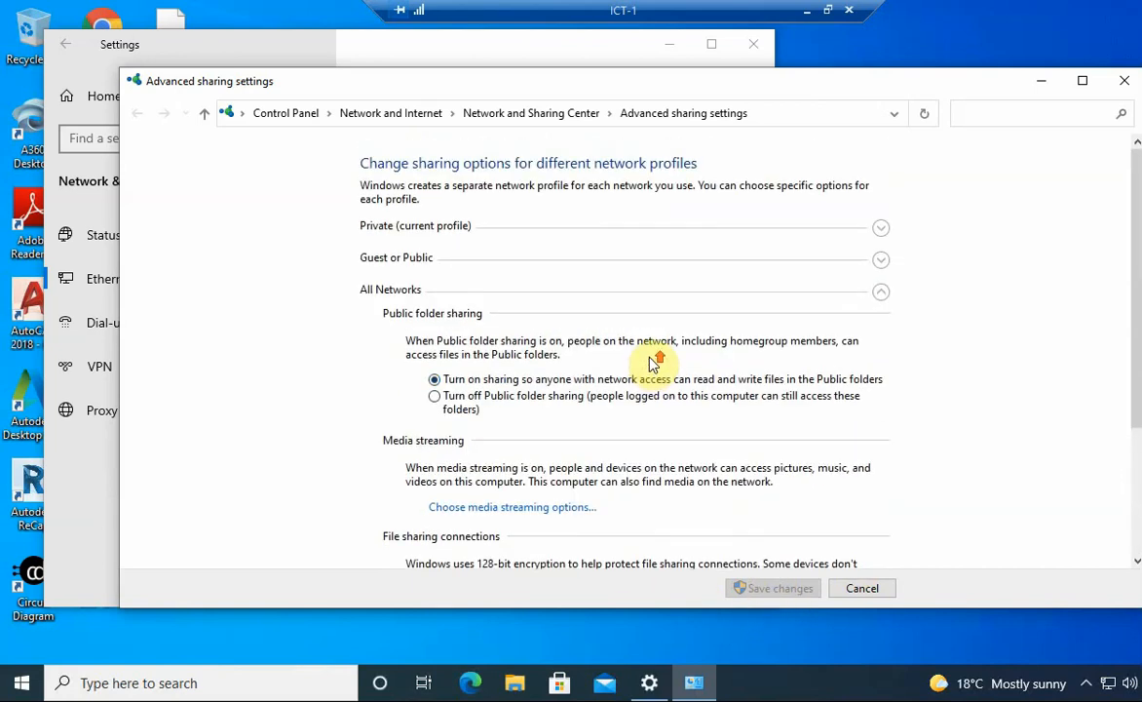
{"action": "scroll", "coordinate": [582, 353], "scroll_direction": "down", "scroll_amount": 5}
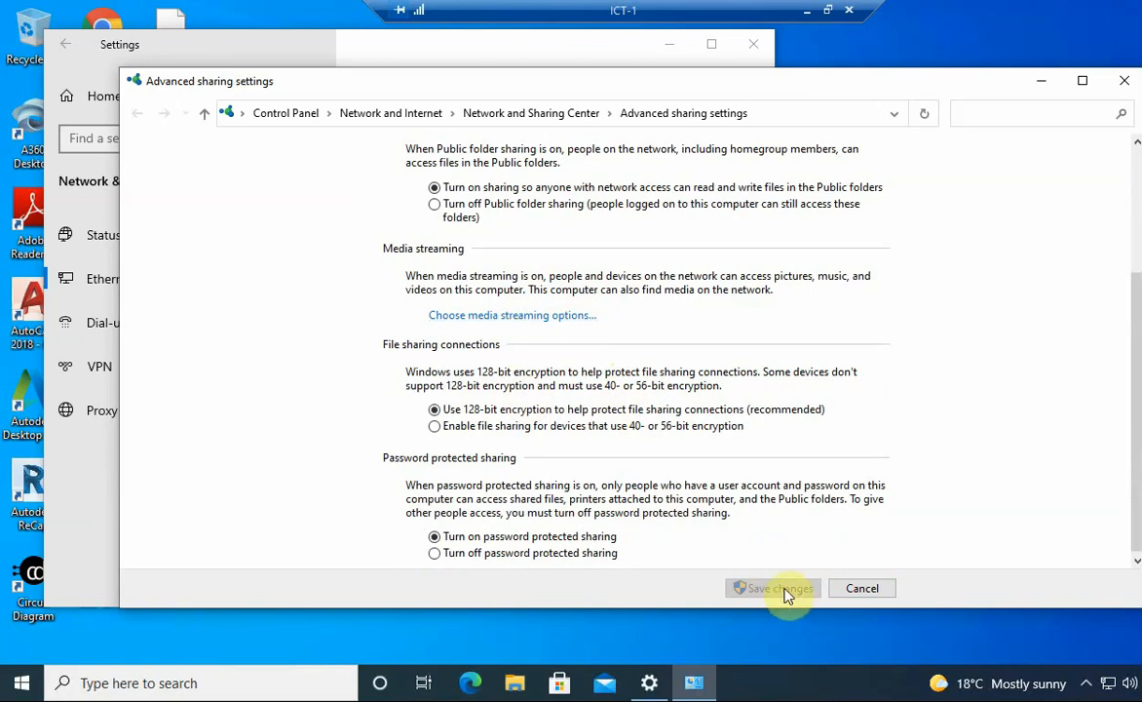
Step: Minimize the sharing and network settings, search for ALLO, and open the setting to allow remote connections to this computer
{"action": "left_click", "coordinate": [1041, 80]}
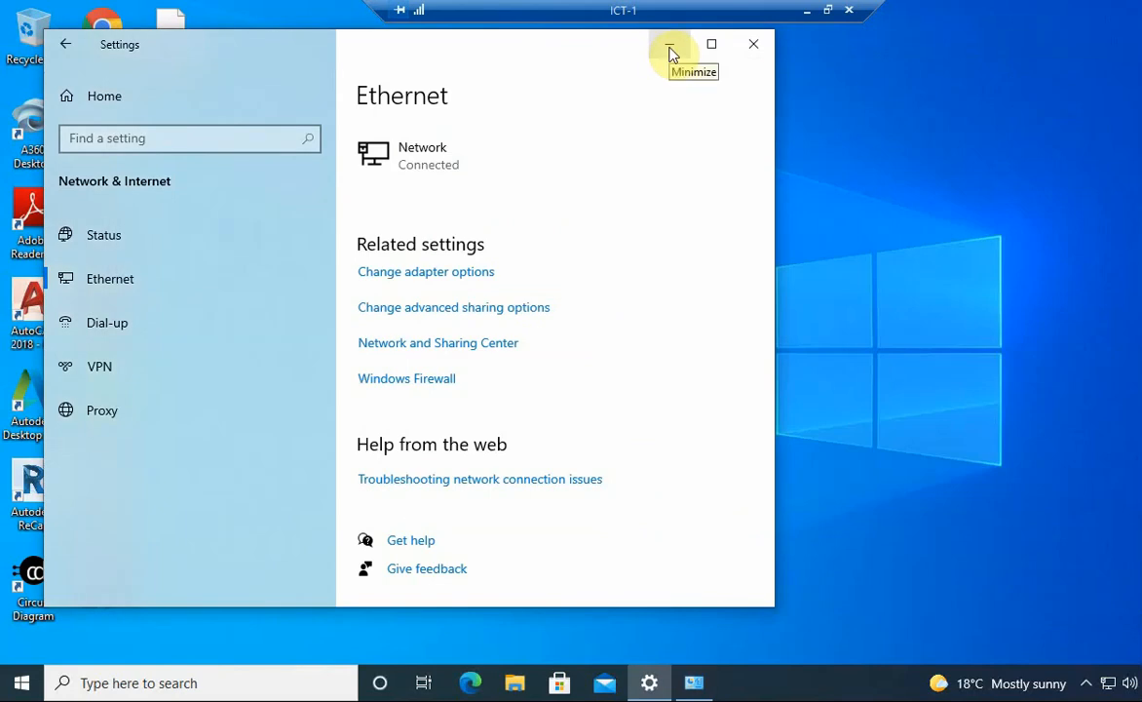
{"action": "left_click", "coordinate": [671, 53]}
{"action": "left_click", "coordinate": [19, 684]}
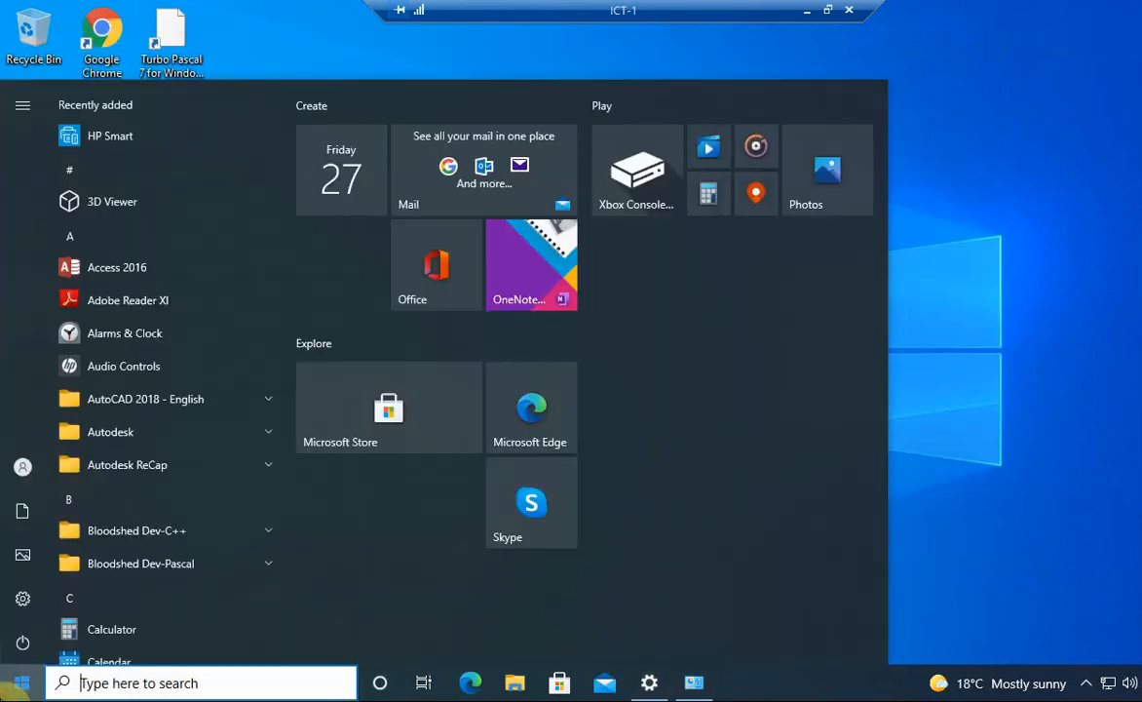
{"action": "left_click", "coordinate": [958, 248]}
{"action": "left_click", "coordinate": [10, 688]}
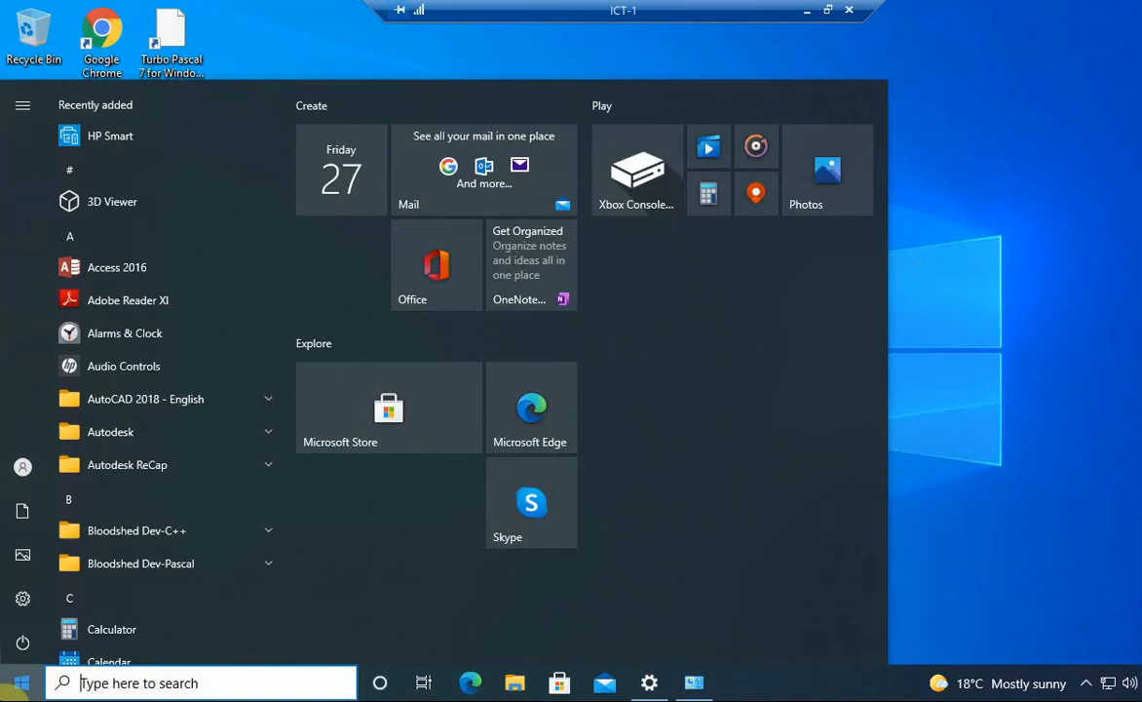
{"action": "type", "text": "ALL"}
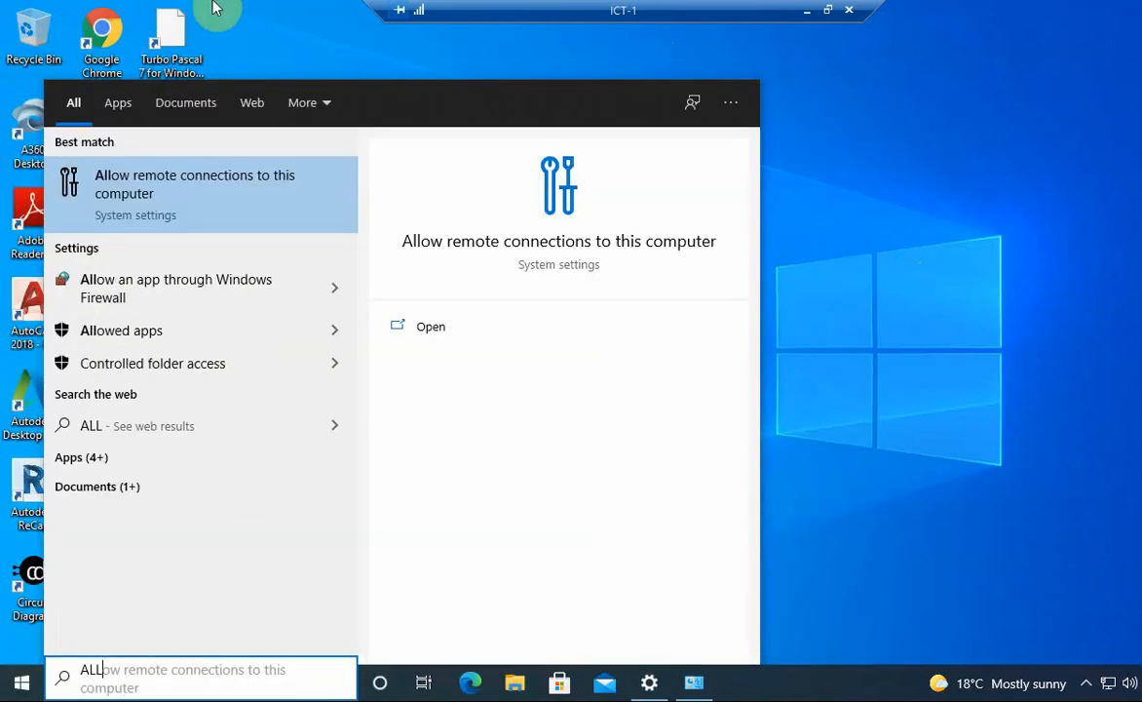
{"action": "type", "text": "O"}
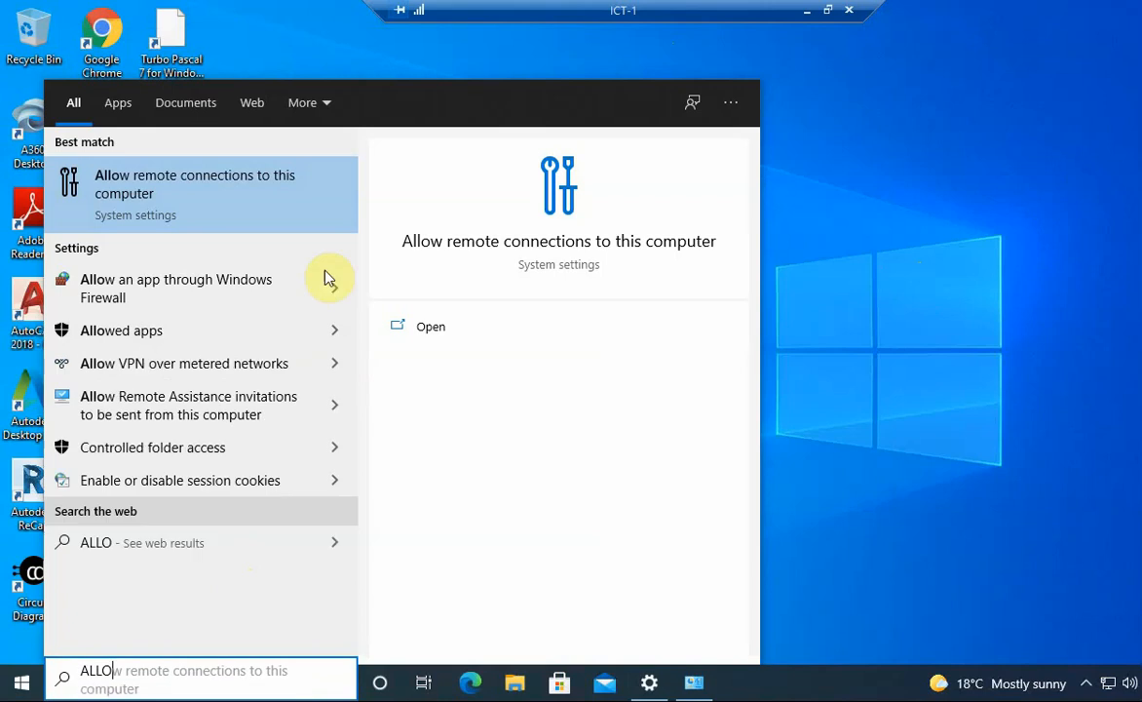
{"action": "left_click", "coordinate": [250, 207]}
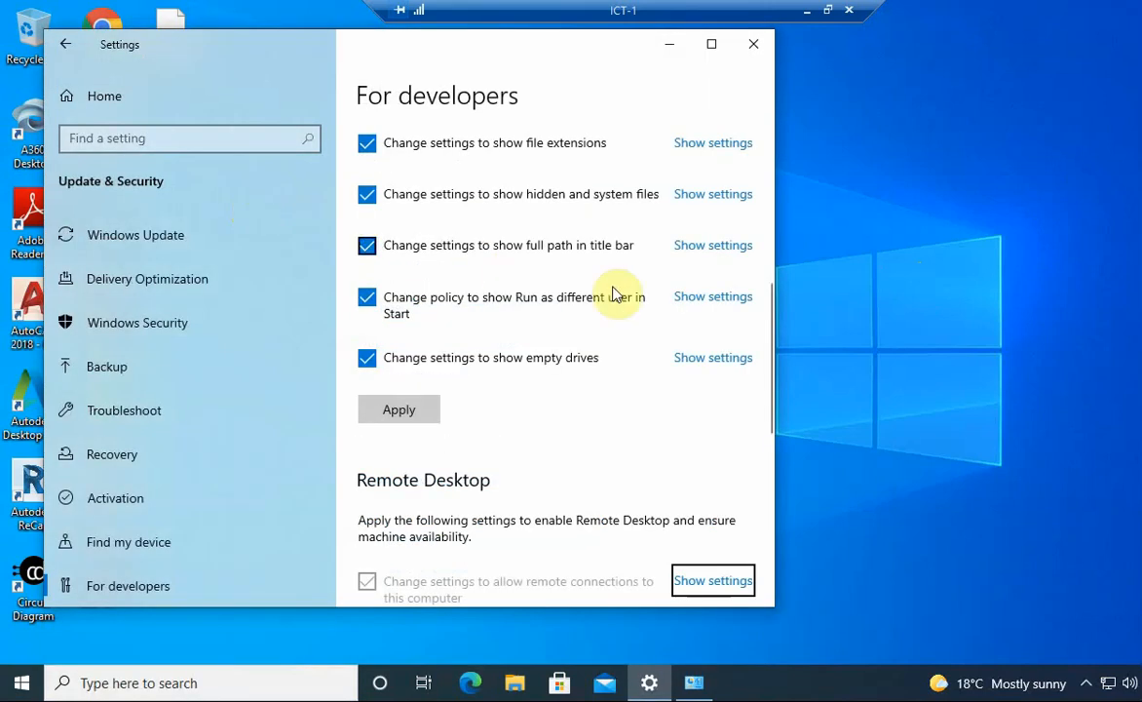
Step: In the Remote Desktop properties, switch to disallowing remote connections and back to allowing them, and accept the settings
{"action": "left_click", "coordinate": [697, 584]}
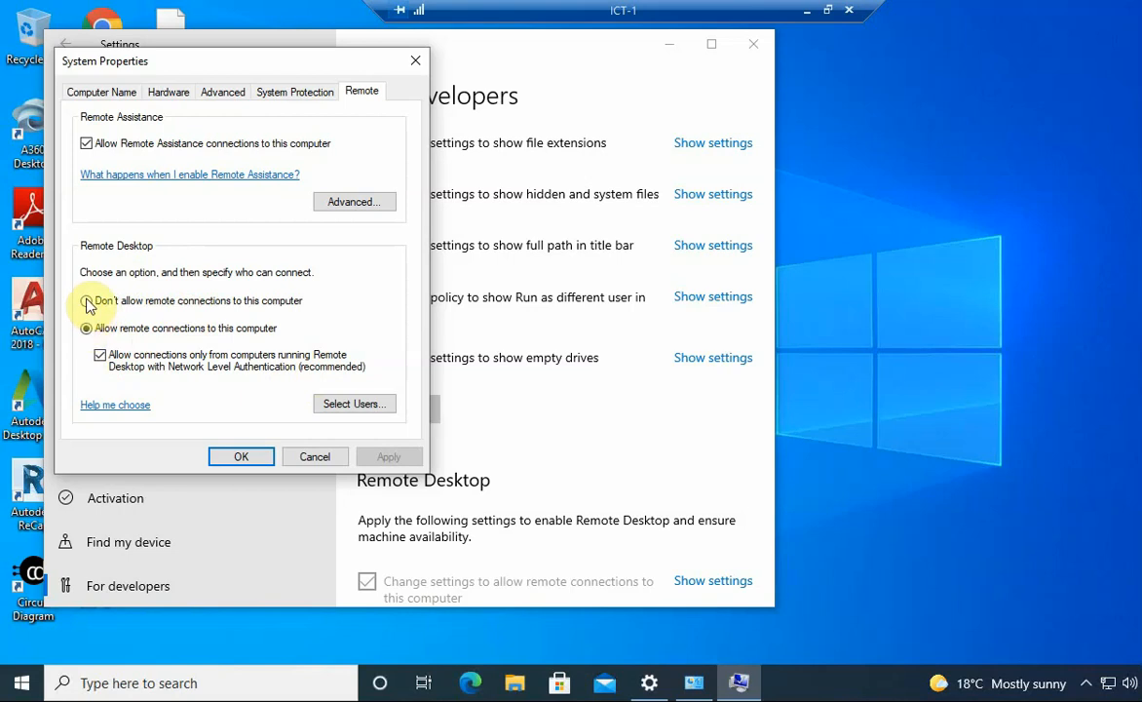
{"action": "left_click", "coordinate": [87, 302]}
{"action": "left_click", "coordinate": [87, 327]}
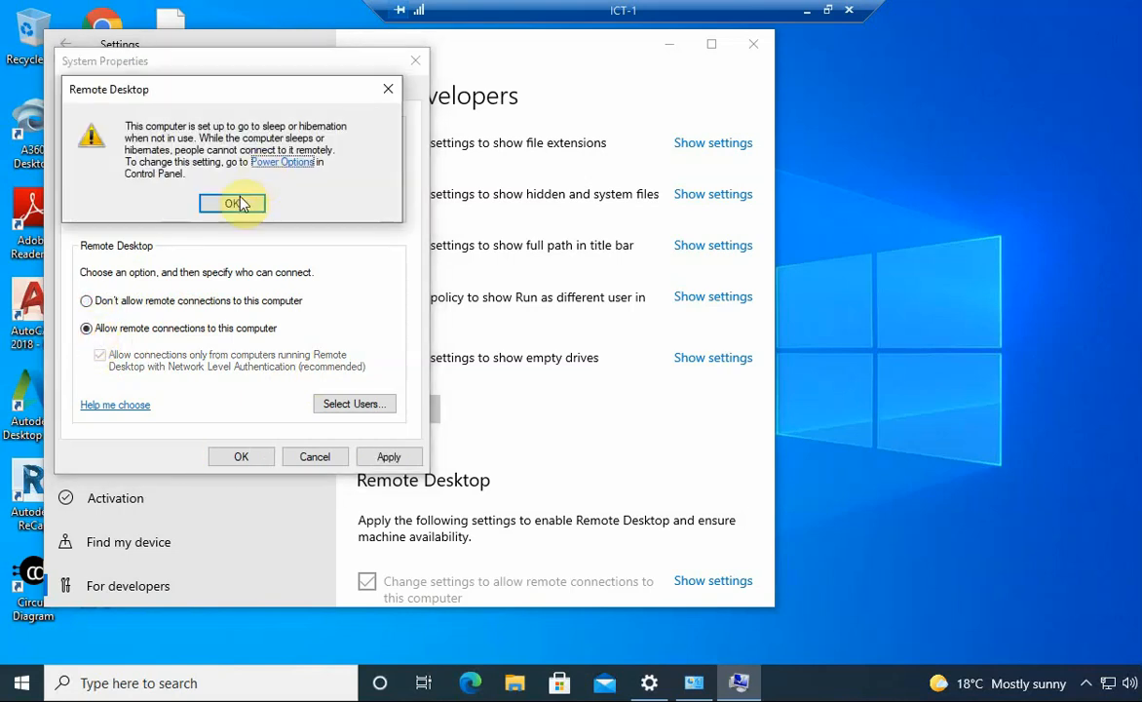
{"action": "left_click", "coordinate": [239, 204]}
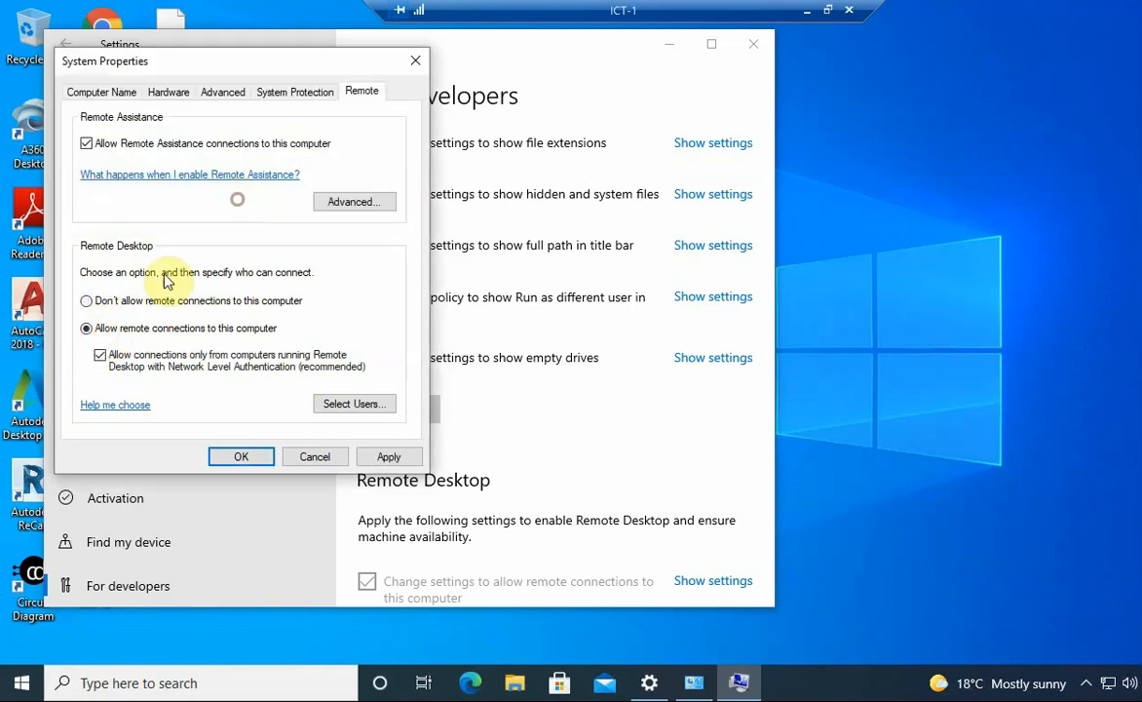
{"action": "left_click", "coordinate": [244, 458]}
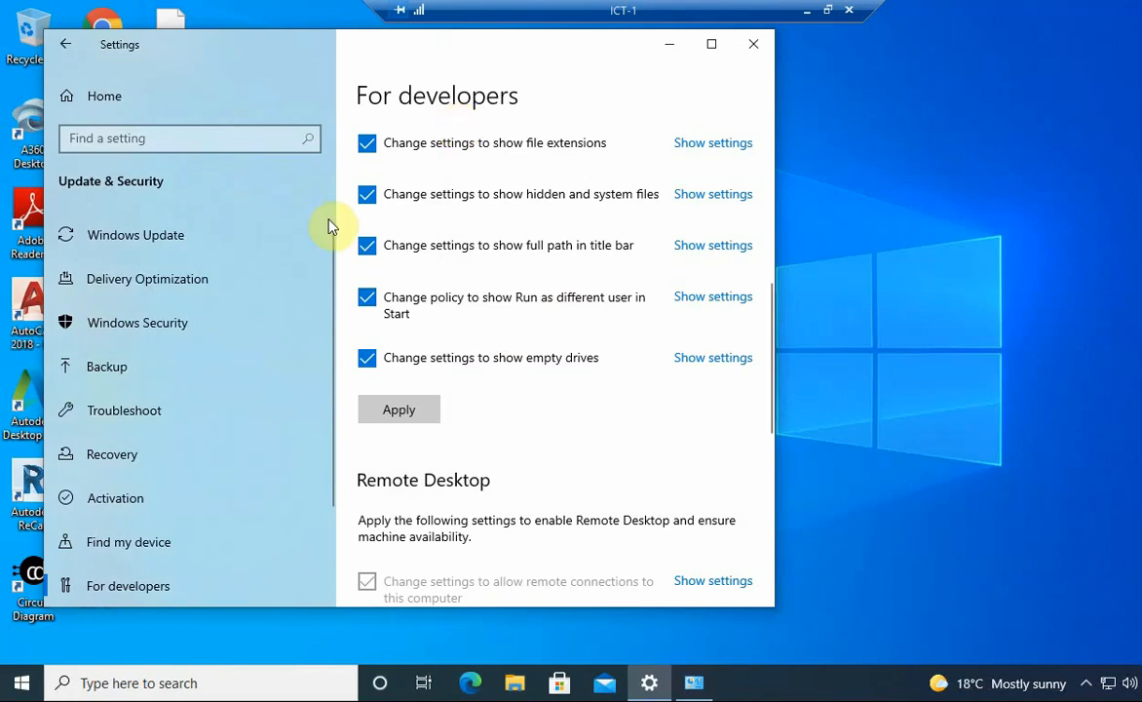
Step: Minimize the developer settings and disconnect the ICT-1 remote session to return to the local computer
{"action": "left_click", "coordinate": [671, 50]}
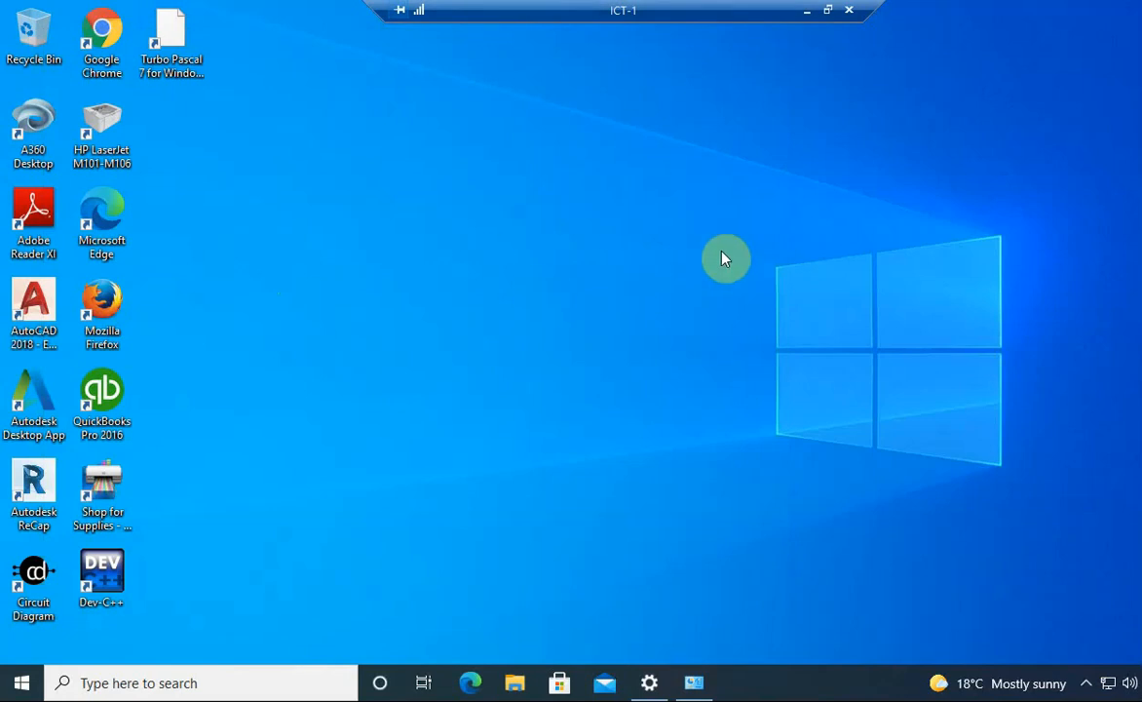
{"action": "left_click", "coordinate": [849, 12]}
{"action": "left_click", "coordinate": [688, 380]}
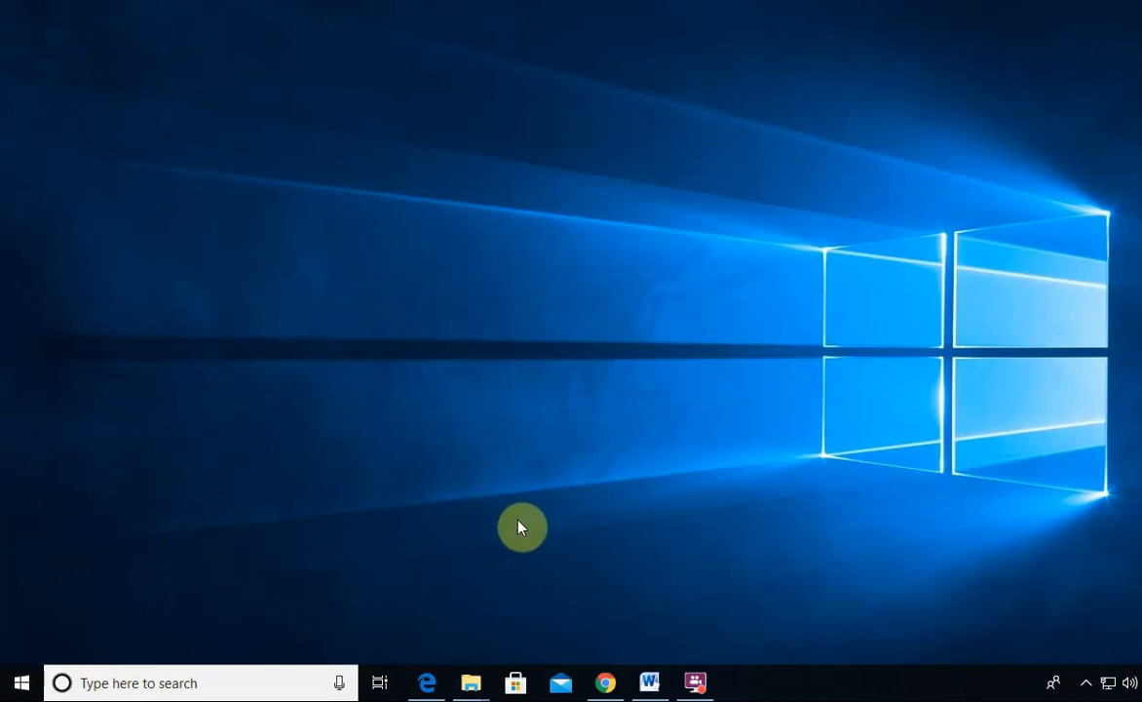
Step: Open the shared resources of the network computer \\ICT-1 with the Run command
{"action": "key", "text": "super+r"}
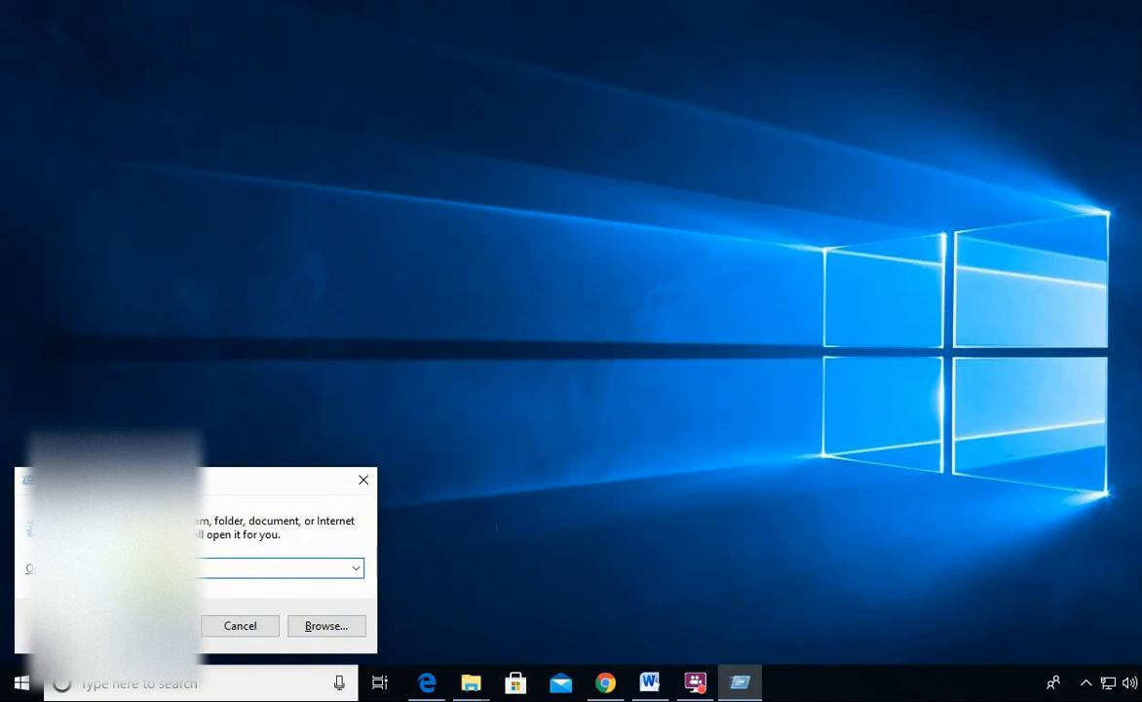
{"action": "type", "text": "\\\\"}
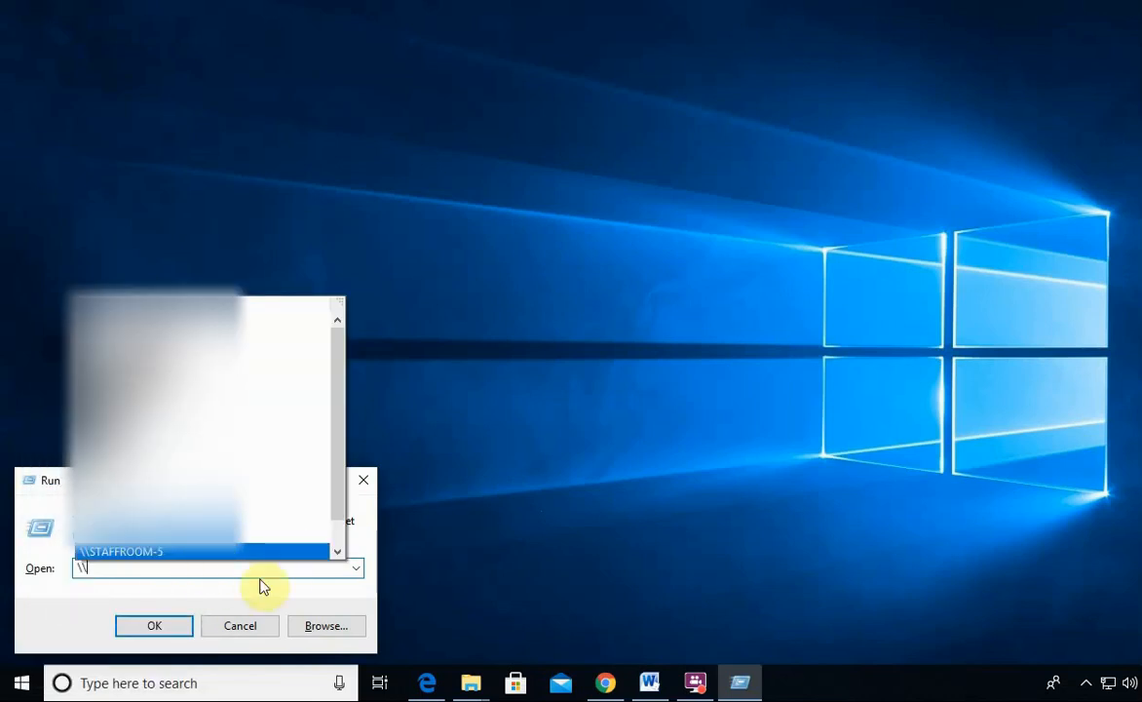
{"action": "left_click", "coordinate": [166, 567]}
{"action": "left_click", "coordinate": [109, 570]}
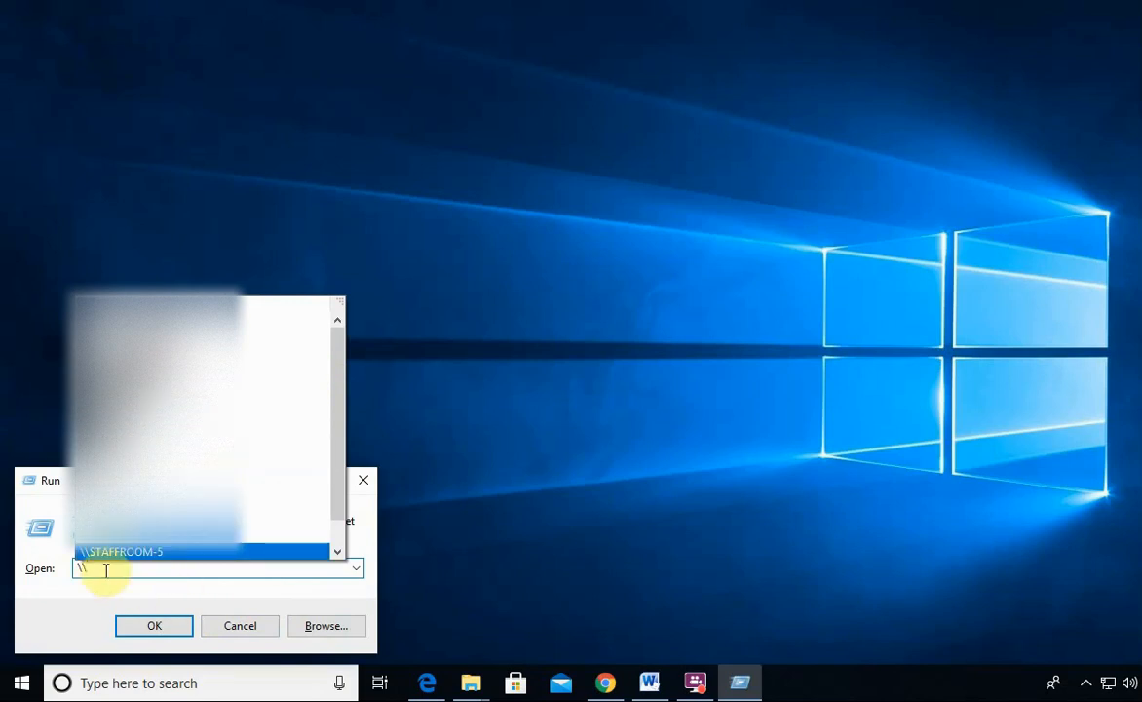
{"action": "left_click", "coordinate": [356, 380]}
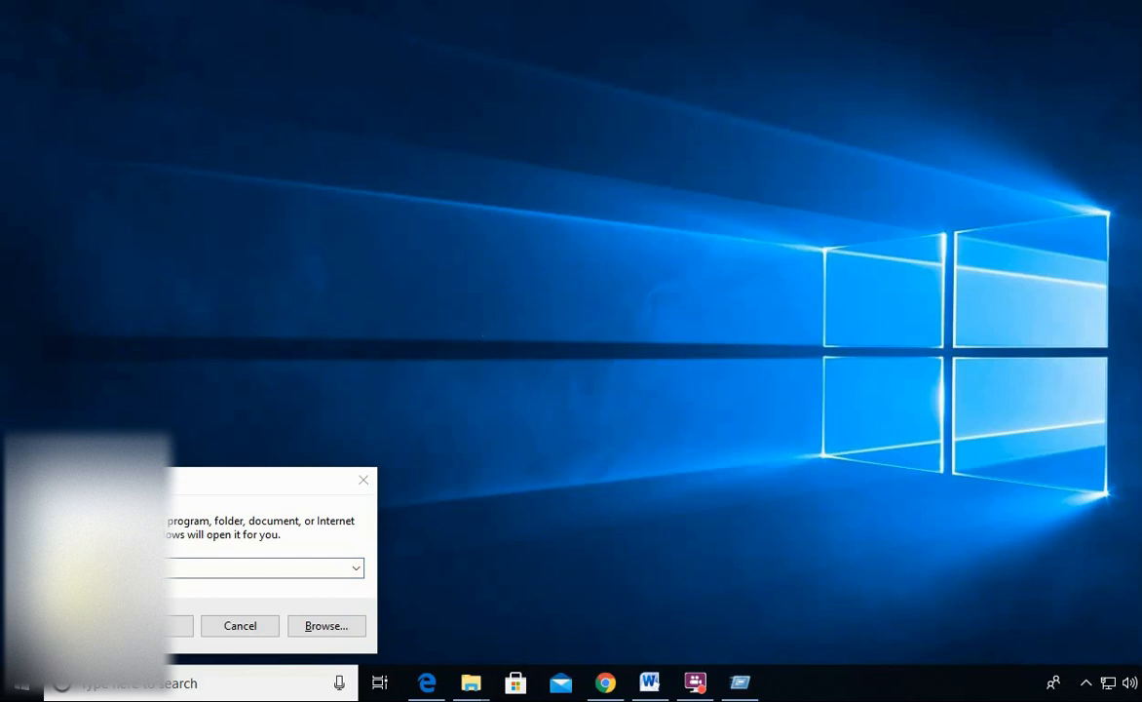
{"action": "left_click", "coordinate": [115, 568]}
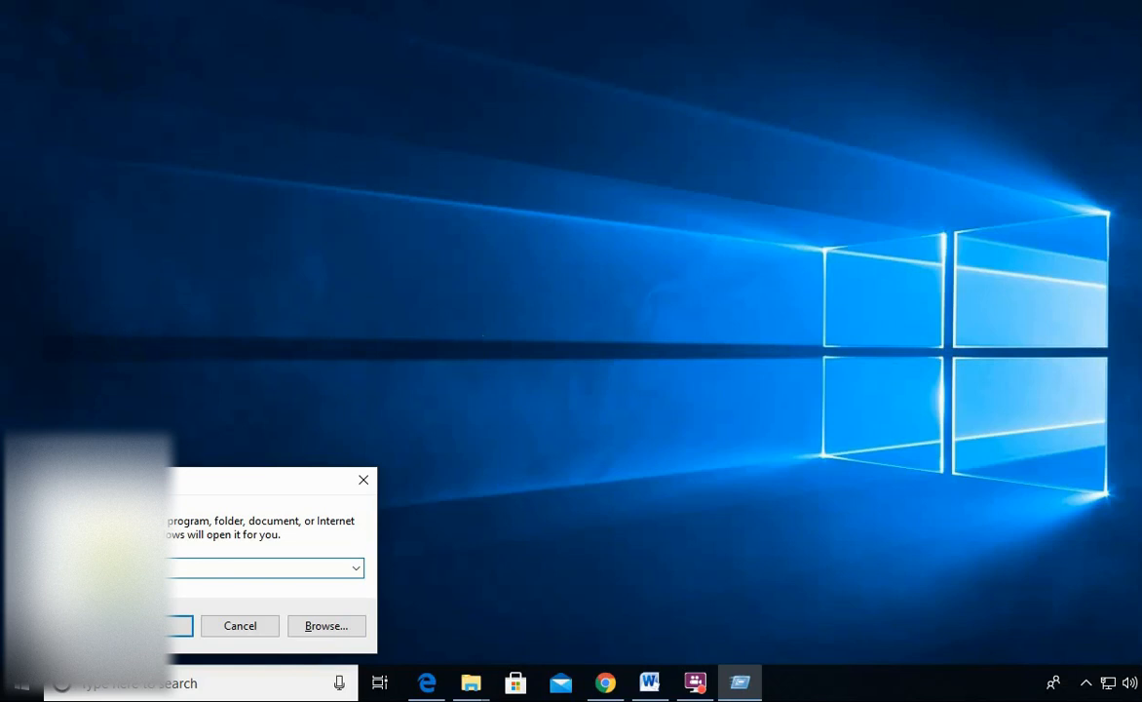
{"action": "type", "text": "r"}
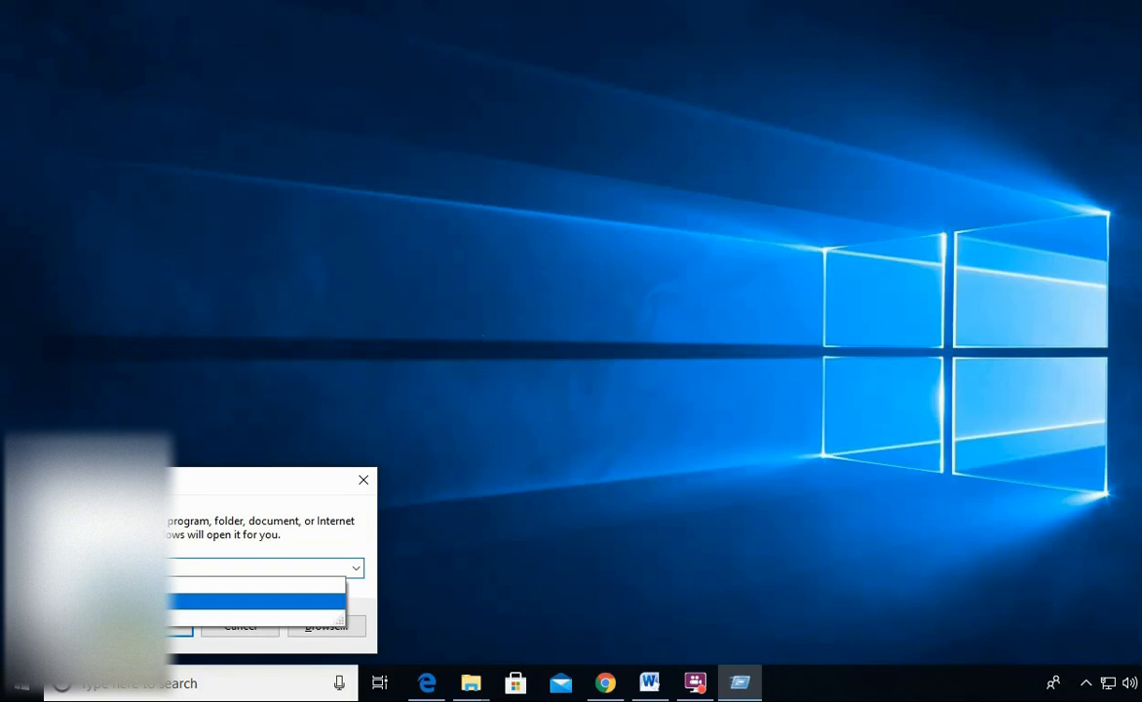
{"action": "left_click", "coordinate": [156, 600]}
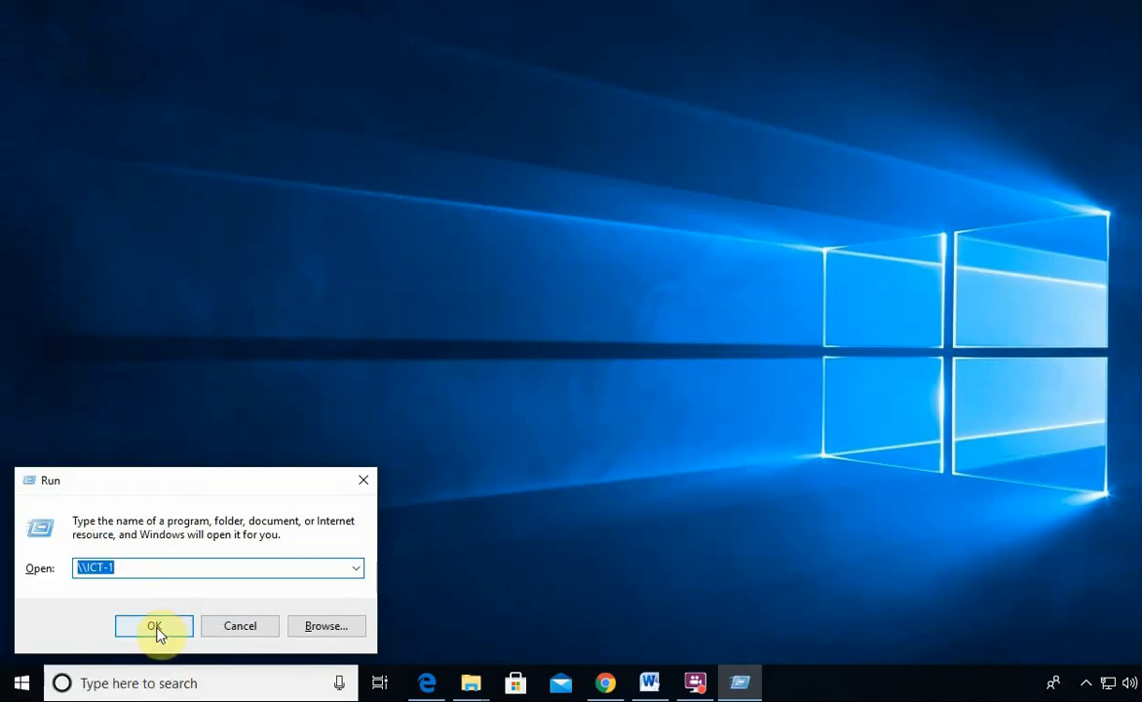
{"action": "left_click", "coordinate": [156, 625]}
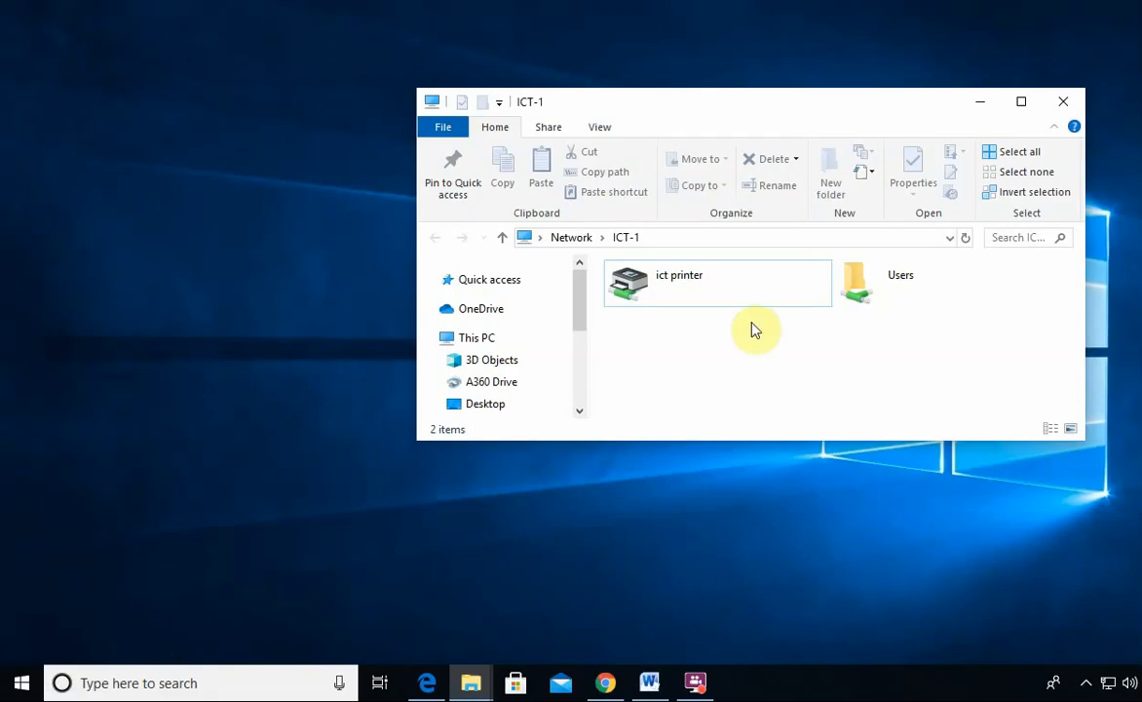
Step: Maximize the ICT-1 window and connect this computer to the shared ict printer
{"action": "left_click", "coordinate": [1021, 101]}
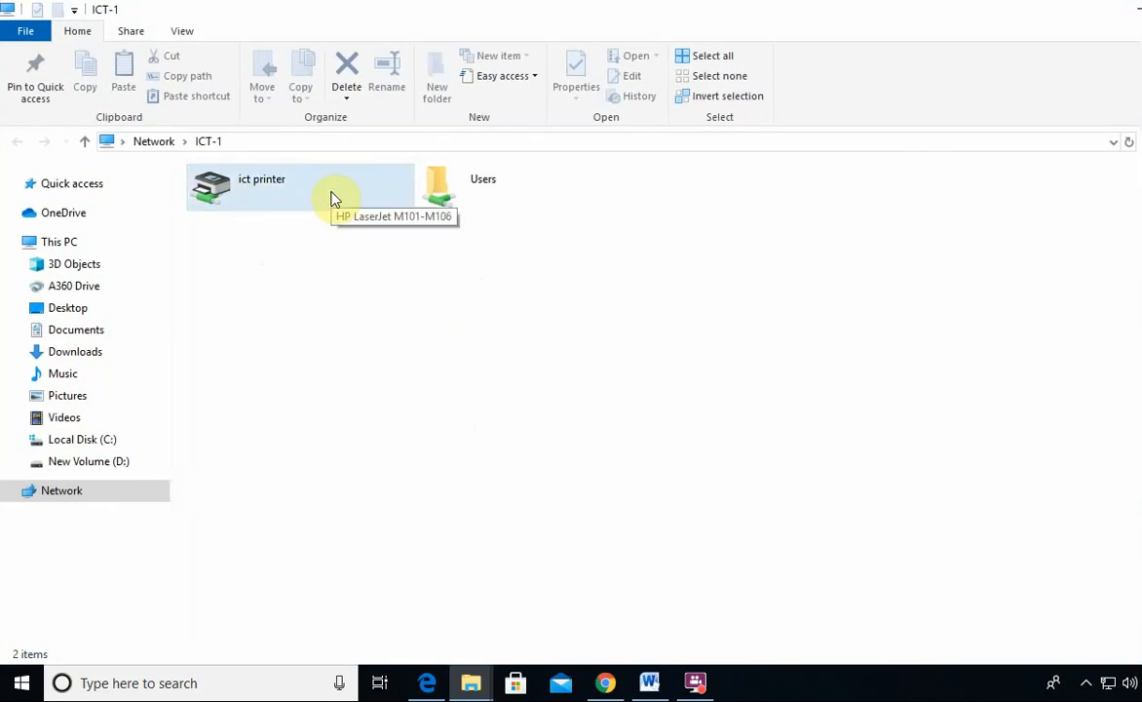
{"action": "right_click", "coordinate": [298, 200]}
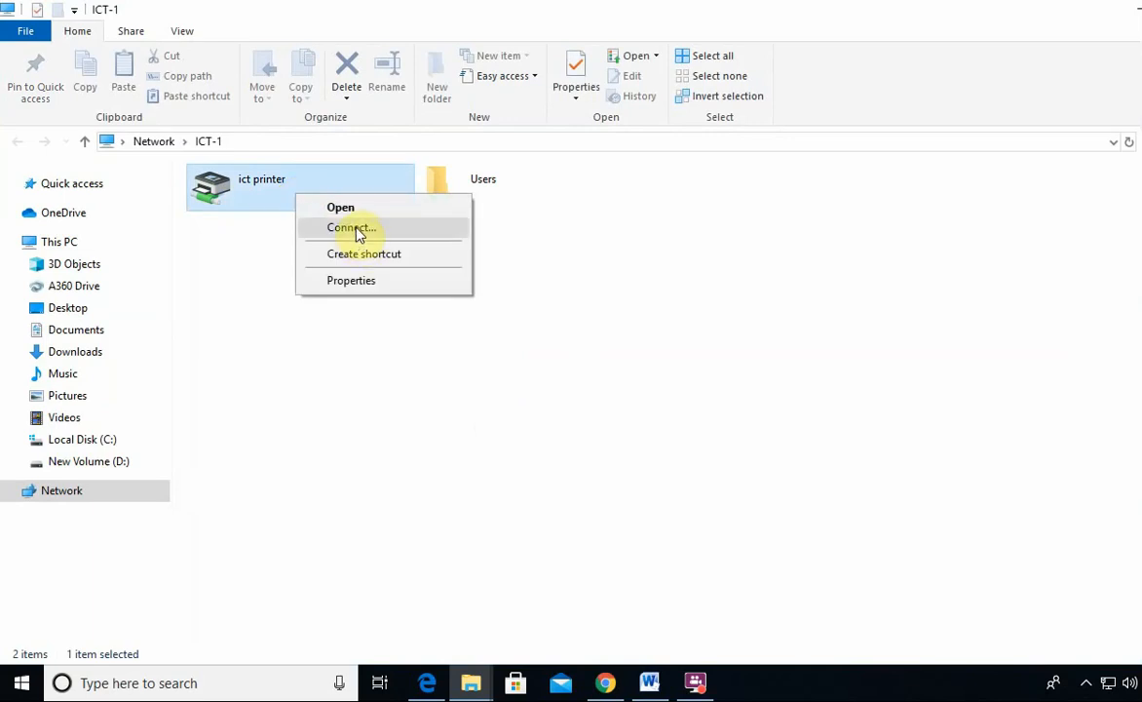
{"action": "left_click", "coordinate": [353, 228]}
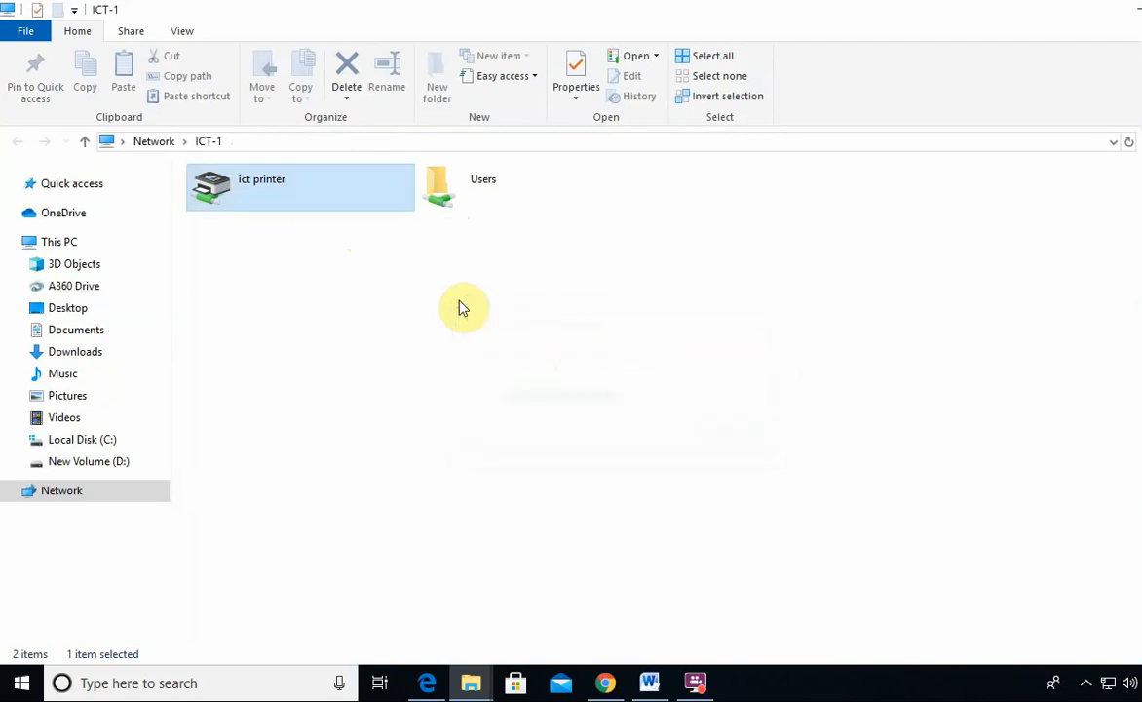
Step: View the network properties of the shared ict printer and close them
{"action": "right_click", "coordinate": [383, 191]}
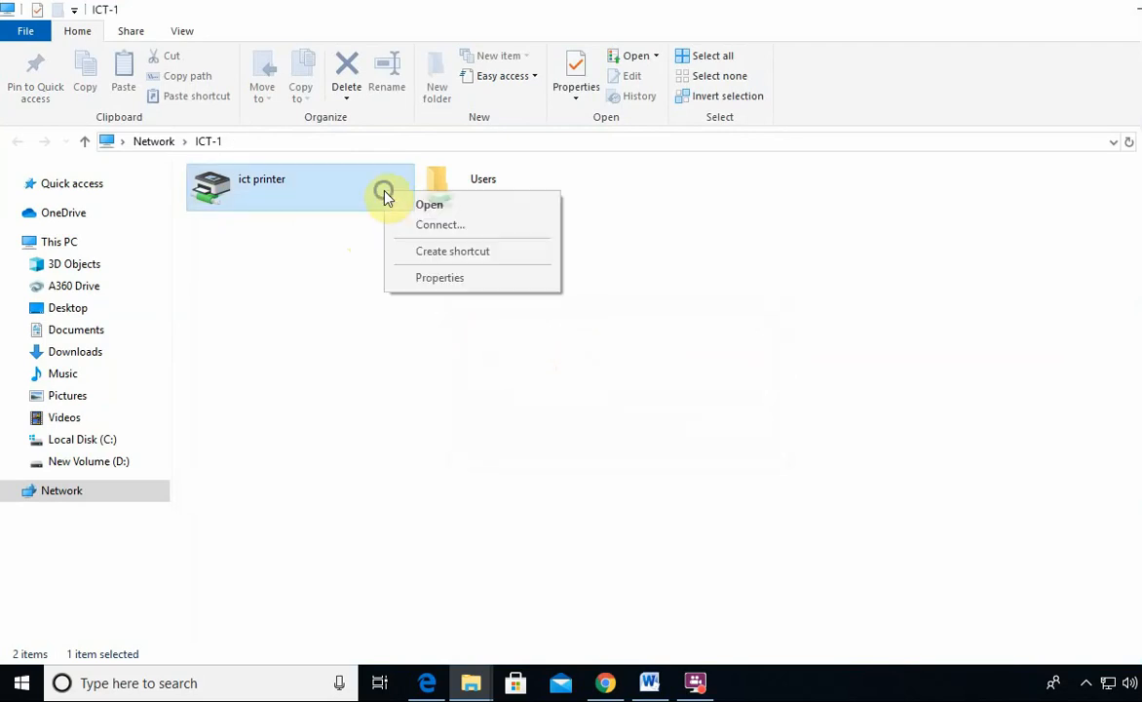
{"action": "left_click", "coordinate": [443, 282]}
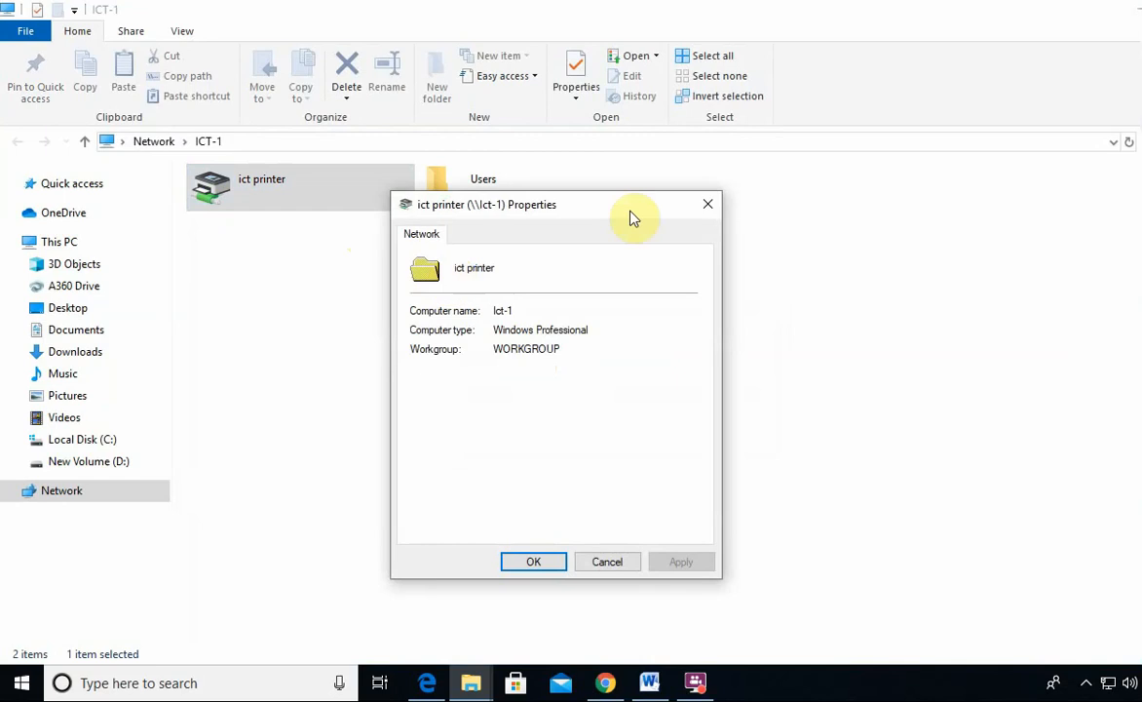
{"action": "left_click", "coordinate": [707, 205]}
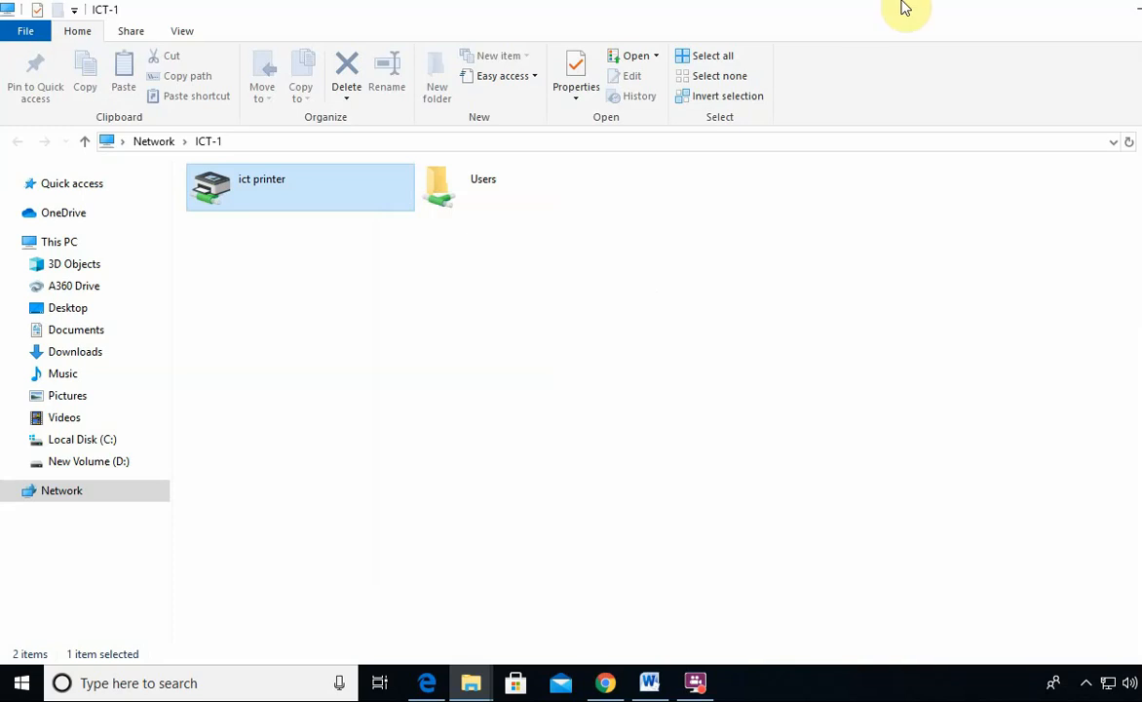
Step: Minimize the ICT-1 window and open the PDF NATIONAL-ICT-POLICY-2019 from the Downloads folder
{"action": "left_click", "coordinate": [1035, 7]}
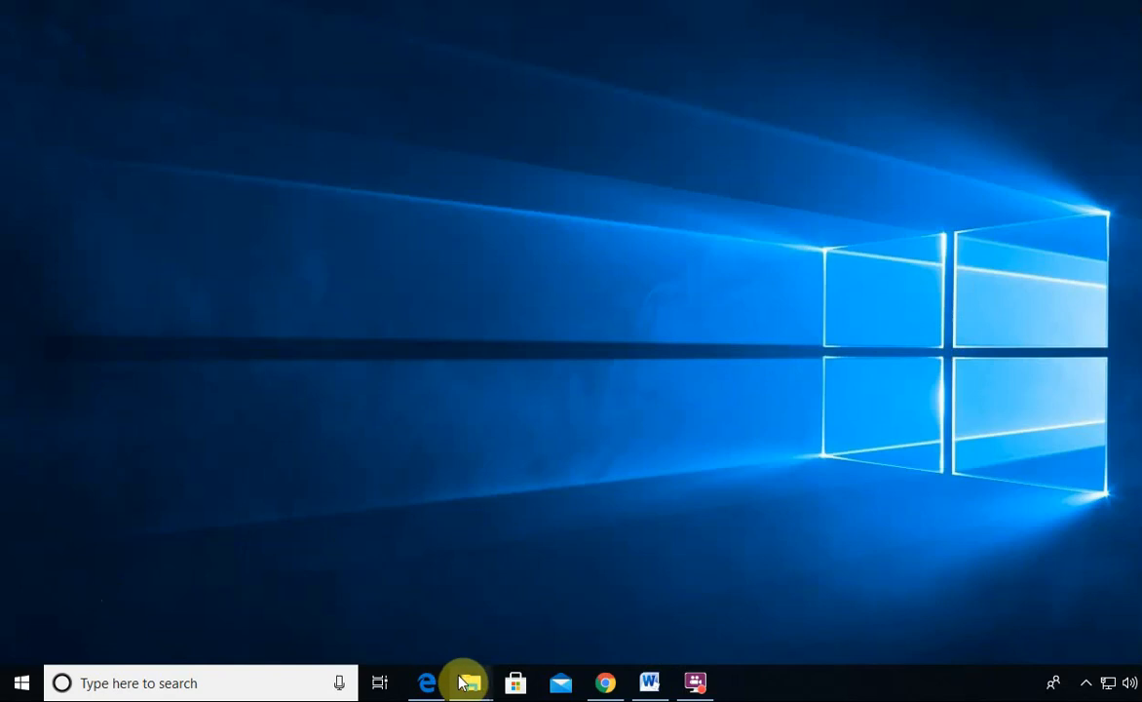
{"action": "mouse_move", "coordinate": [467, 679]}
{"action": "left_click", "coordinate": [352, 630]}
{"action": "double_click", "coordinate": [644, 303]}
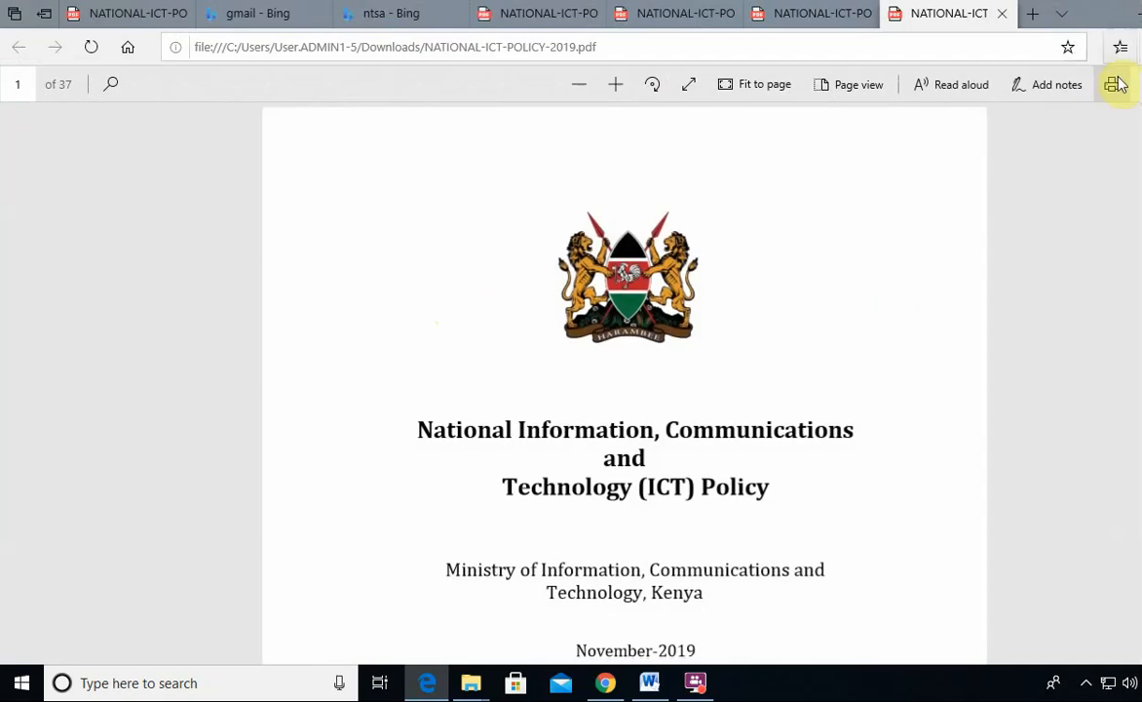
Step: Select HP LaserJet M101-M106 on Ict-1 as the PDF's printer, close the print options without printing, and minimize the open windows
{"action": "left_click", "coordinate": [1112, 85]}
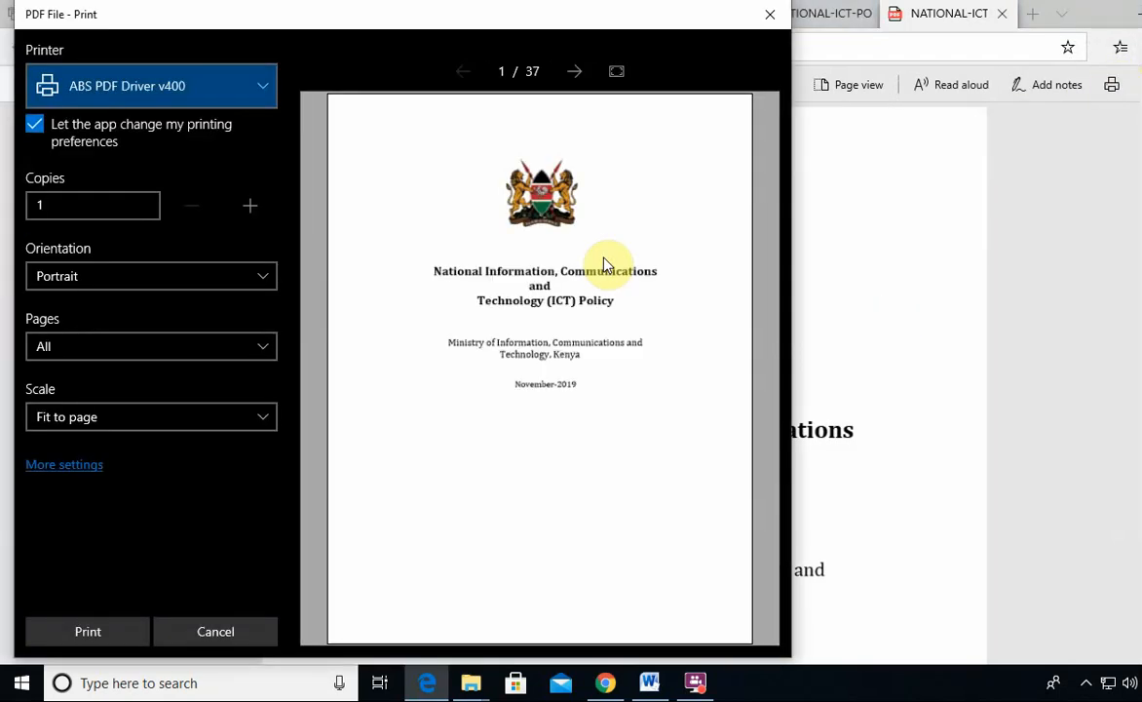
{"action": "left_click", "coordinate": [257, 90]}
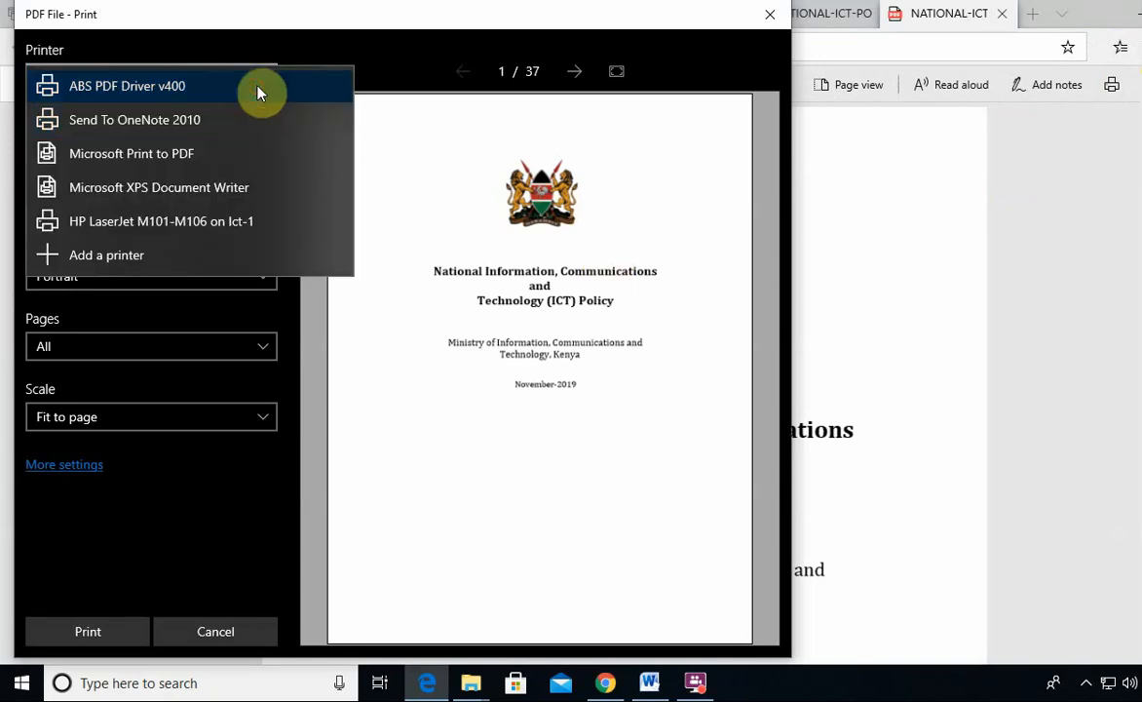
{"action": "left_click", "coordinate": [229, 223]}
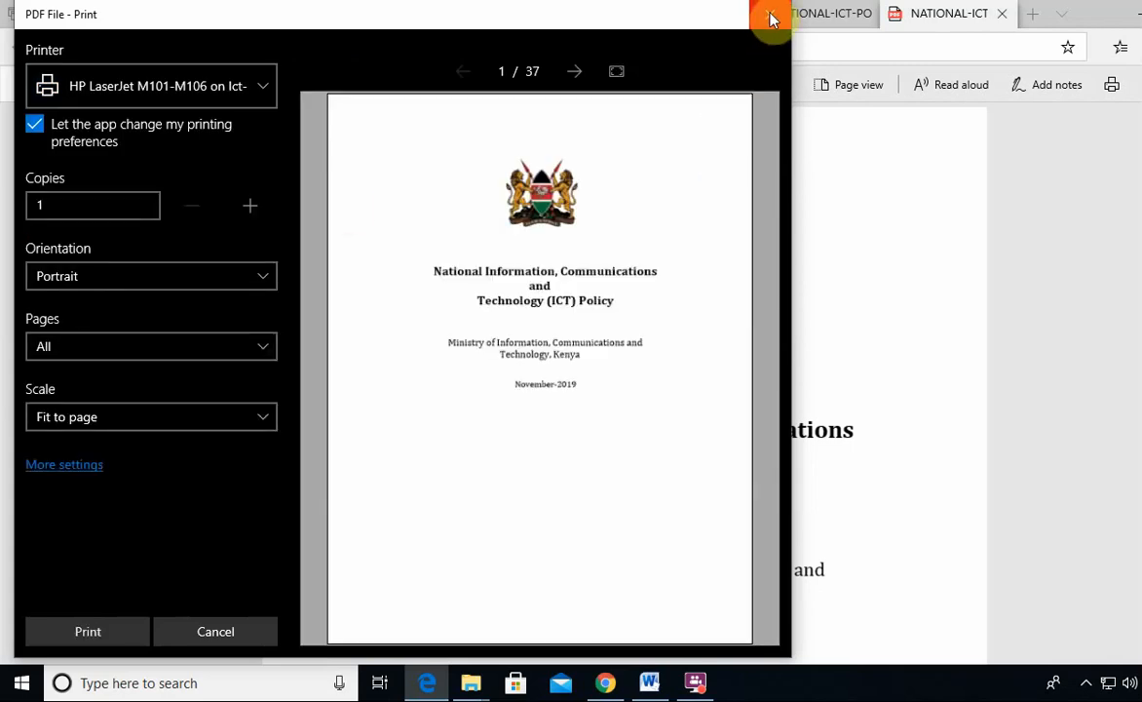
{"action": "left_click", "coordinate": [769, 14]}
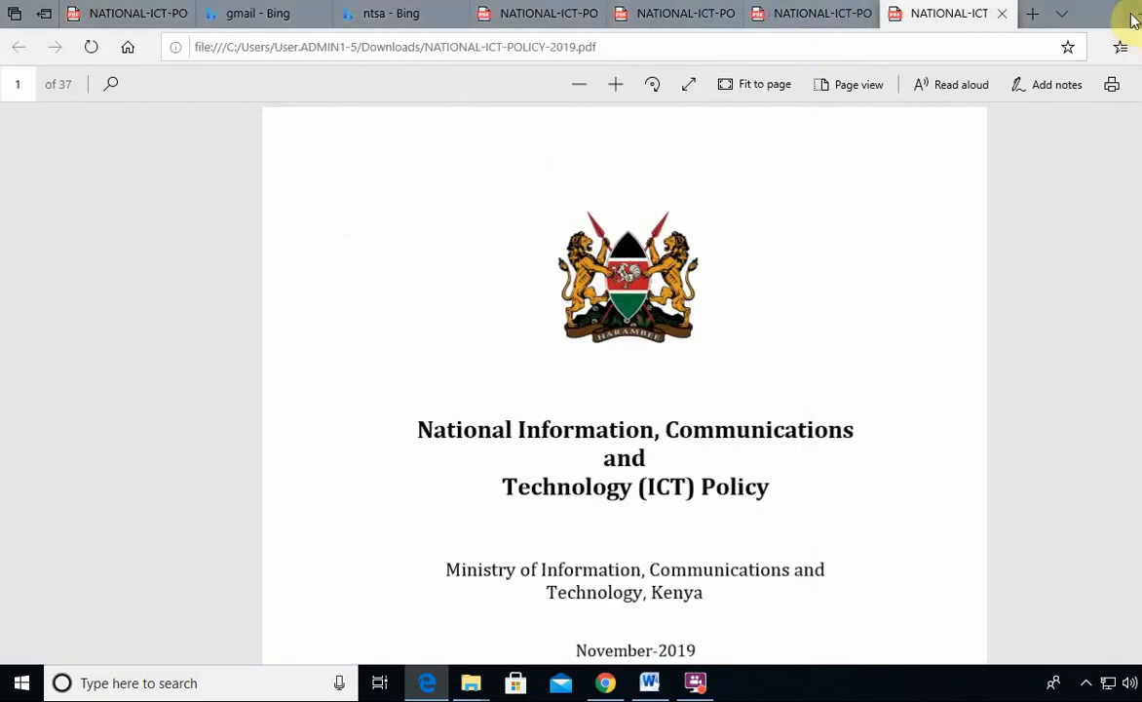
{"action": "left_click", "coordinate": [1130, 17]}
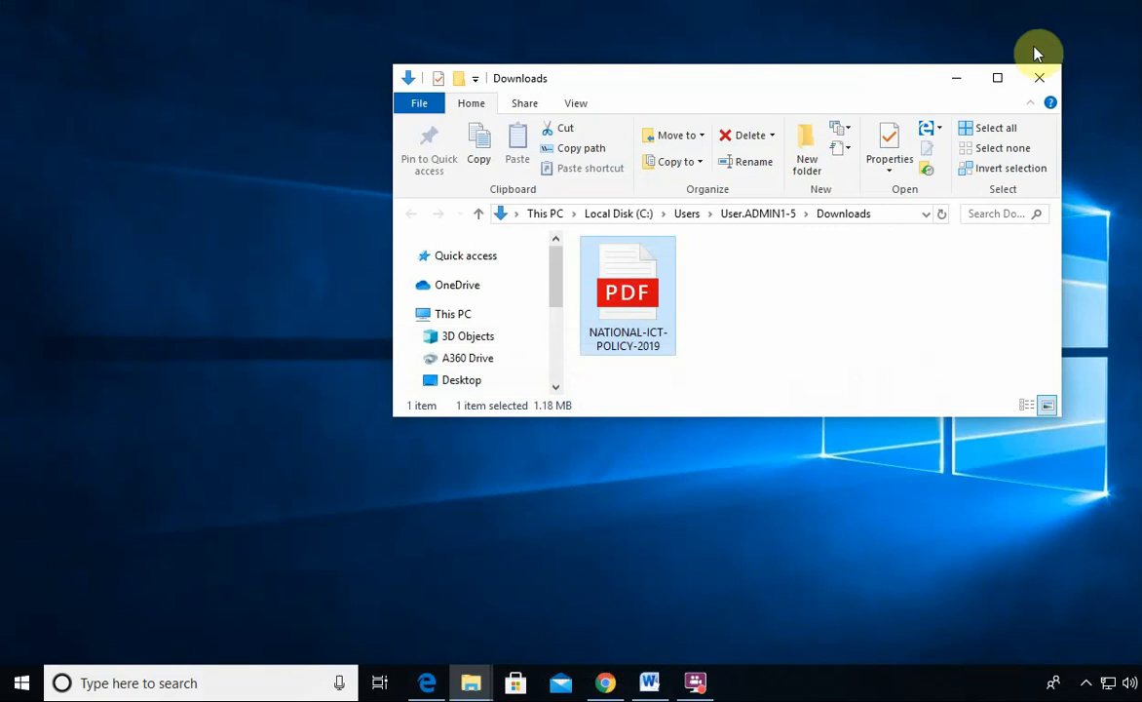
{"action": "left_click", "coordinate": [958, 81]}
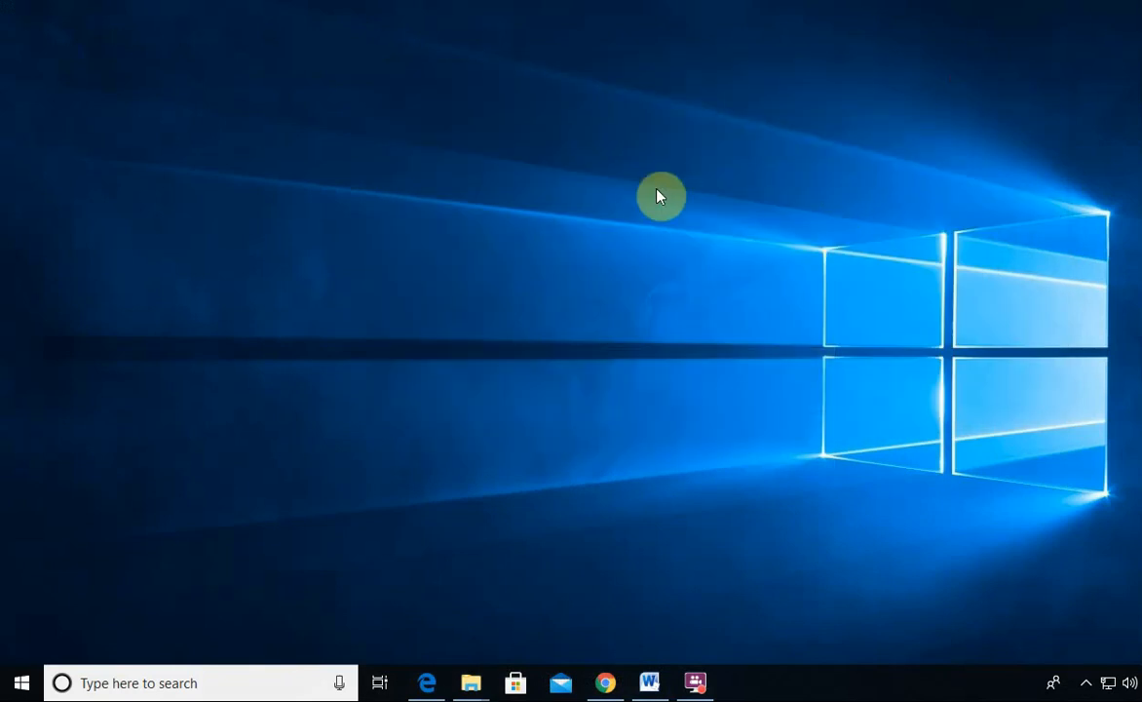